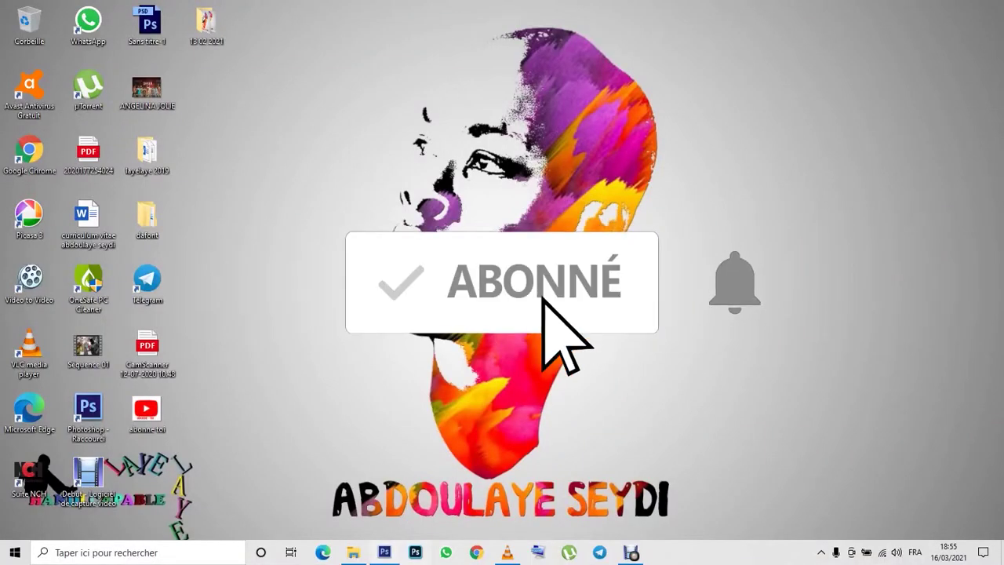
Bring the Photoshop window with the portrait back to the front and select the Move tool
click(384, 552)
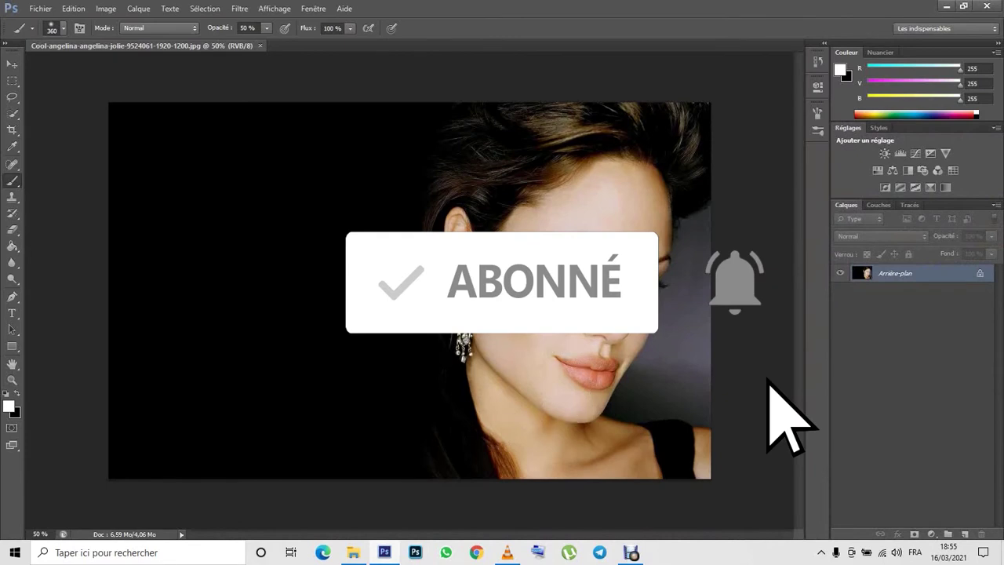
click(12, 63)
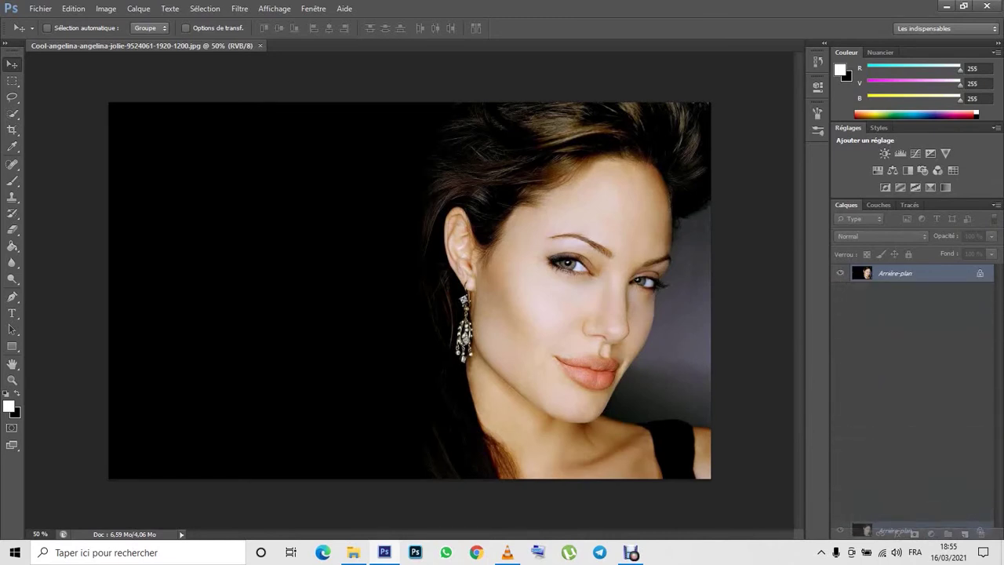
Duplicate the Arrière-plan layer into an Arrière-plan copie layer
drag(964, 527, 965, 534)
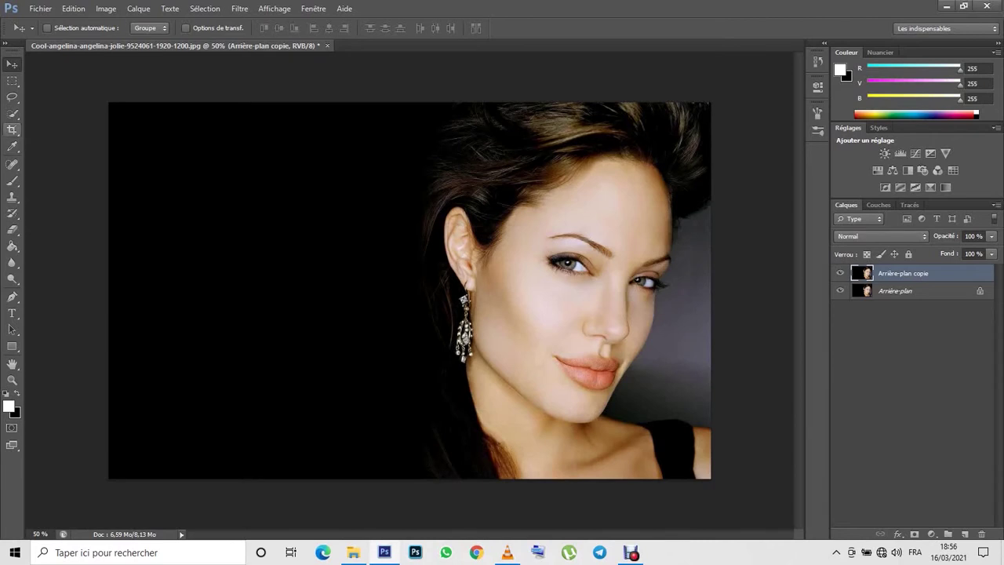
Crop outward to widen the canvas, adding empty space left of the portrait
click(12, 129)
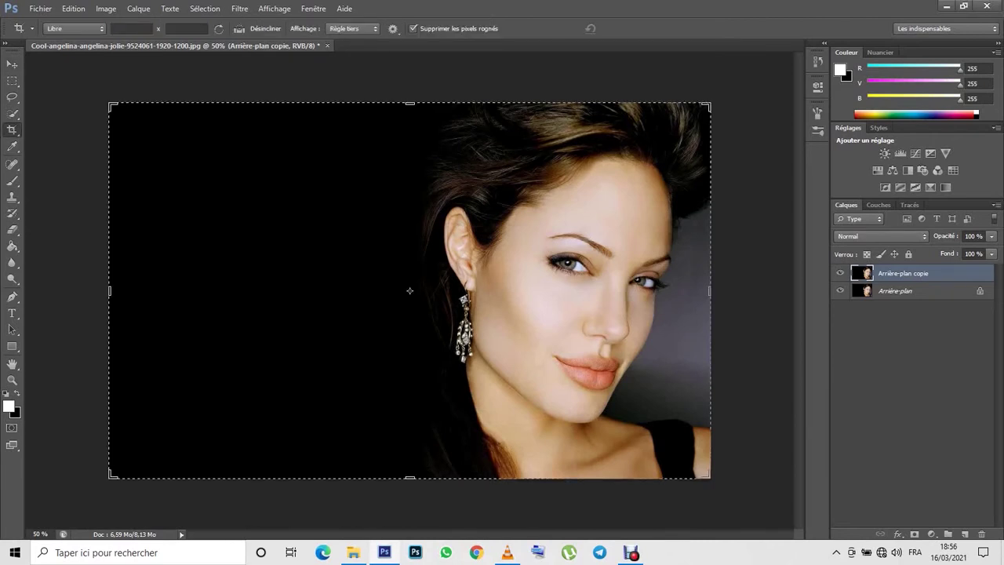
drag(109, 255, 53, 255)
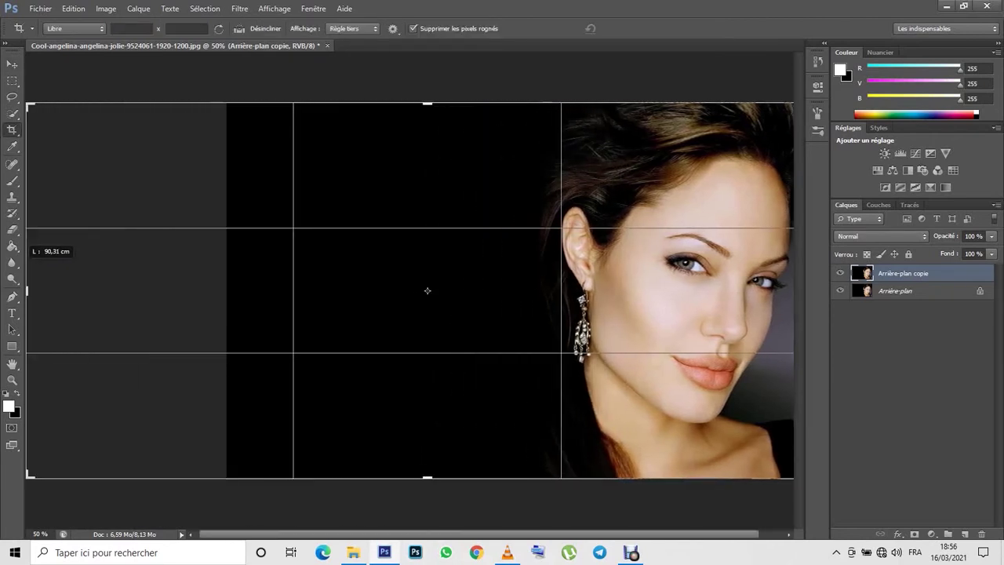
drag(54, 255, 54, 255)
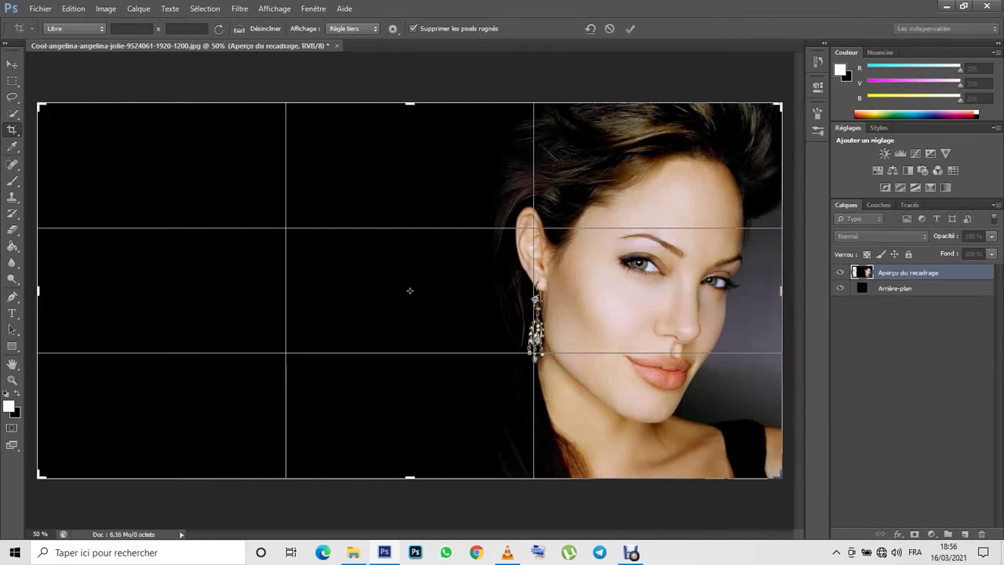
drag(37, 274, 27, 274)
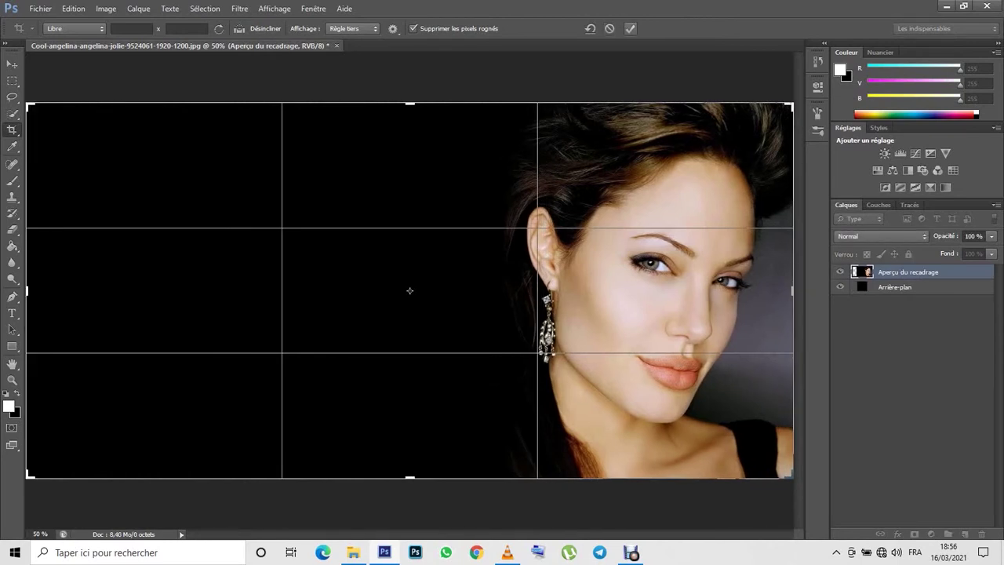
key(Return)
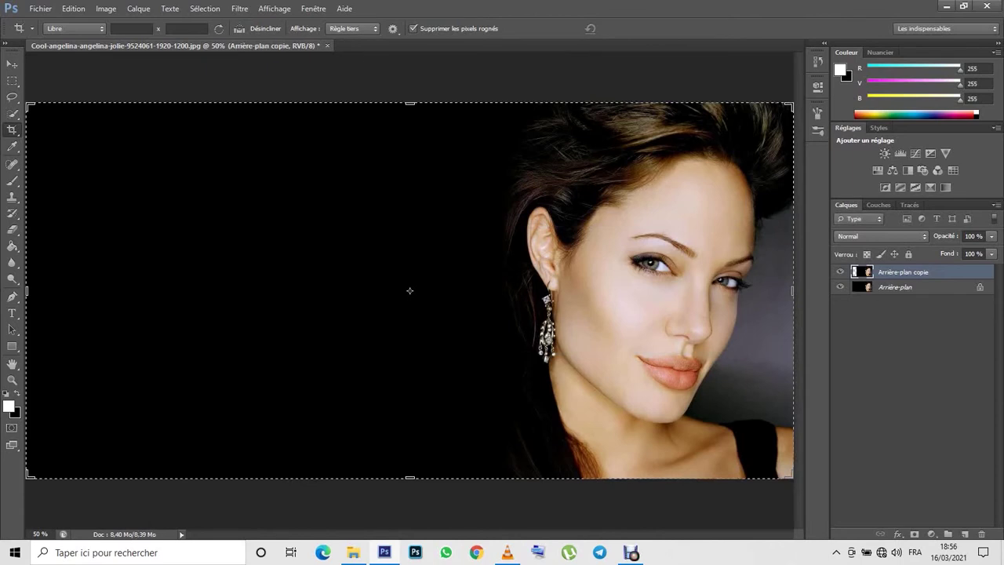
click(13, 64)
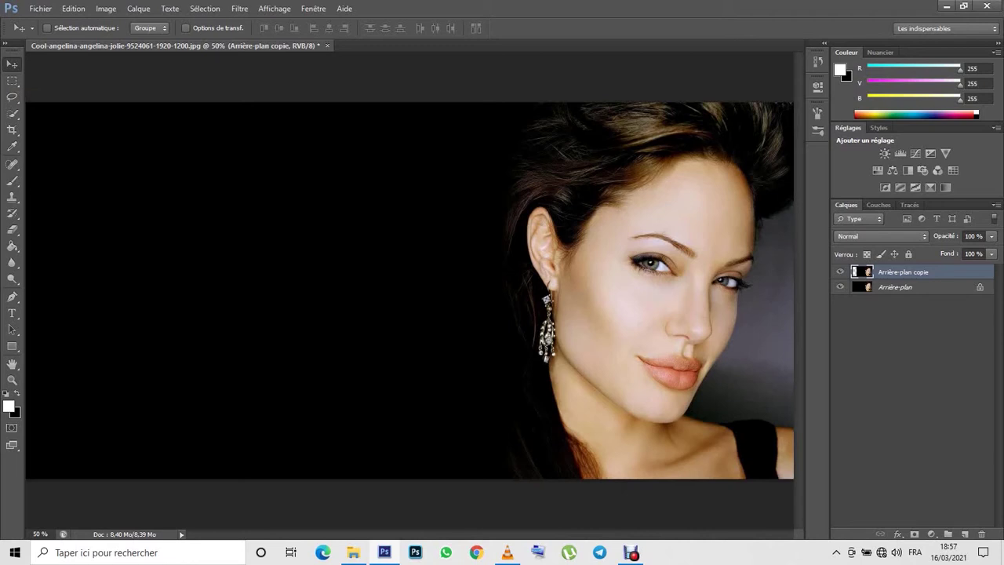
Hide Arrière-plan and set the brush to 100% opacity, undoing a stray white stroke
click(840, 287)
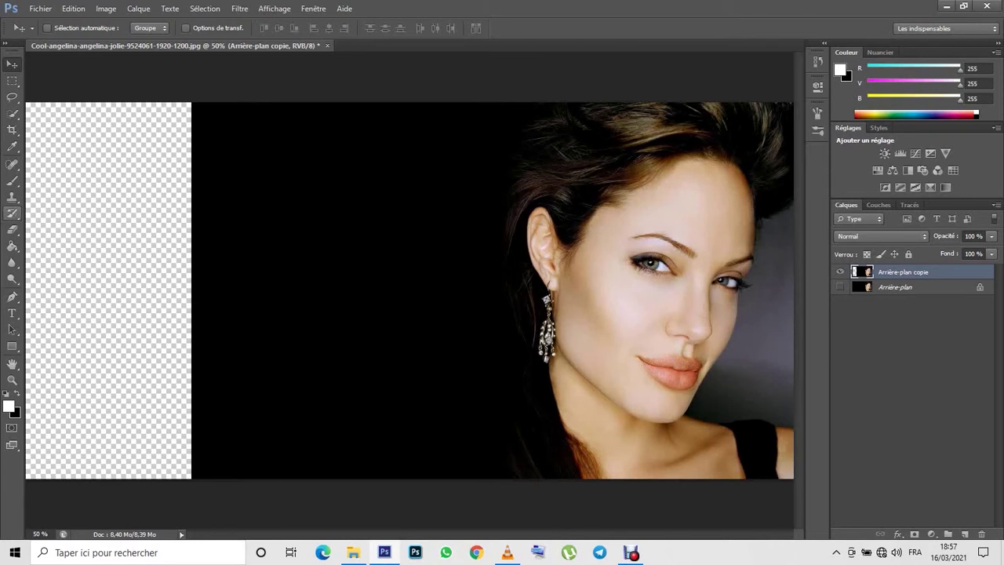
click(13, 180)
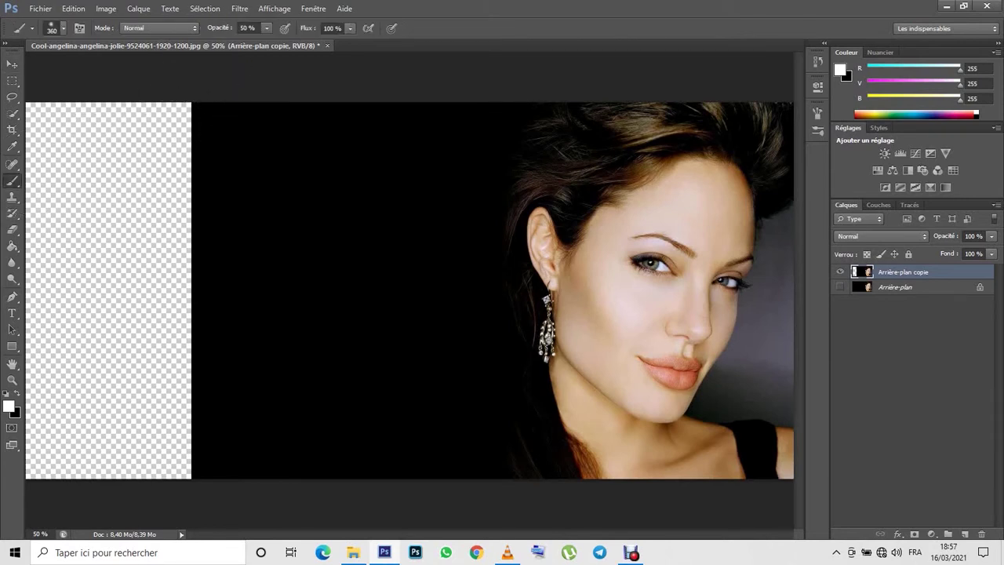
key(0)
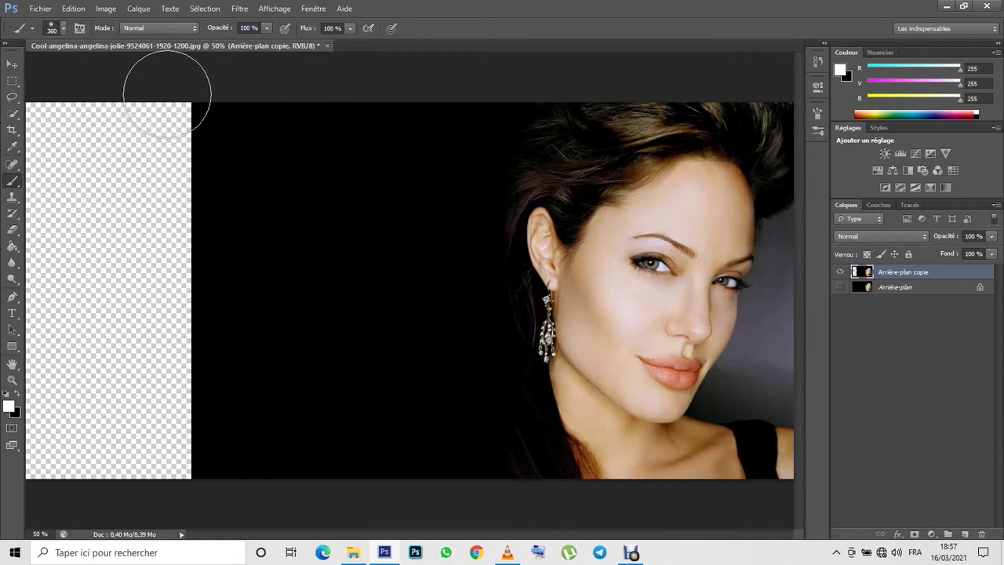
mouse_move(167, 92)
mouse_down()
mouse_move(141, 101)
mouse_move(49, 265)
mouse_move(43, 298)
mouse_up()
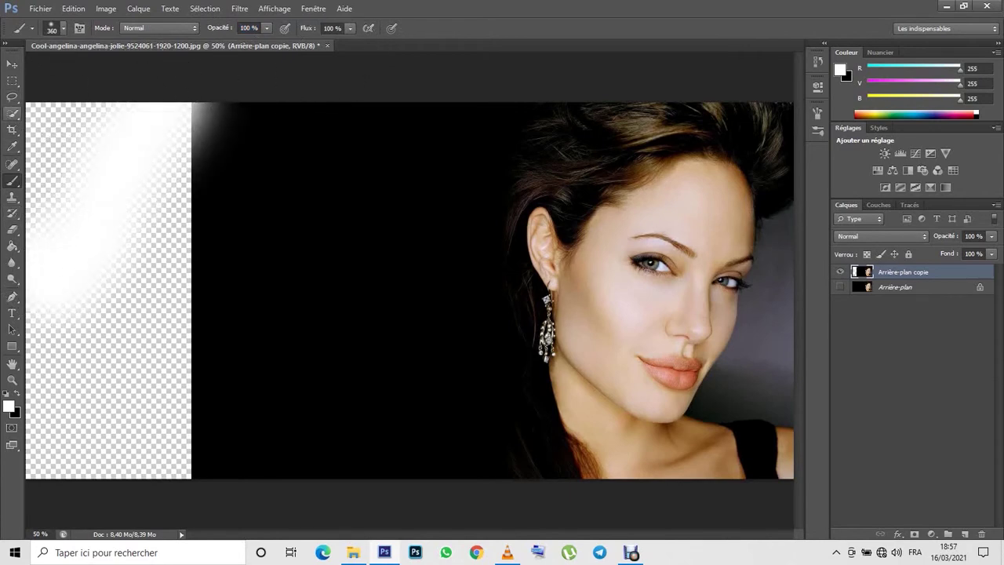
click(73, 8)
click(98, 45)
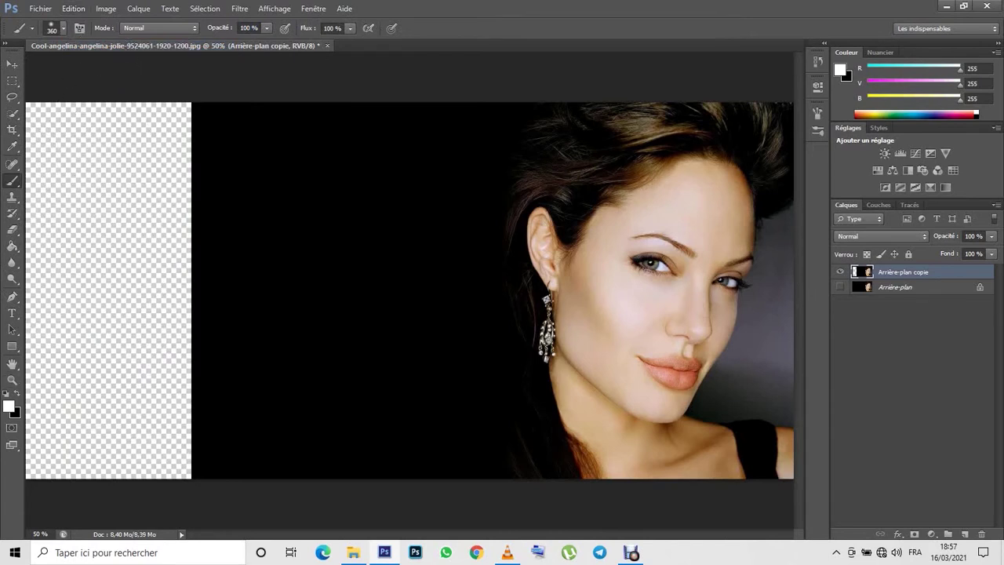
Paint black over the transparent strip on the left of the canvas
key(x)
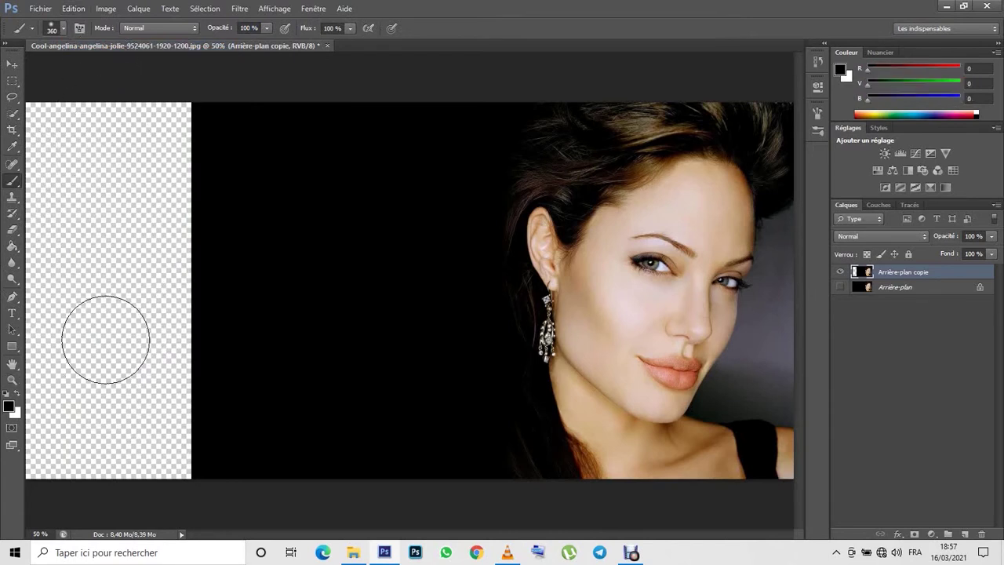
drag(162, 110, 165, 260)
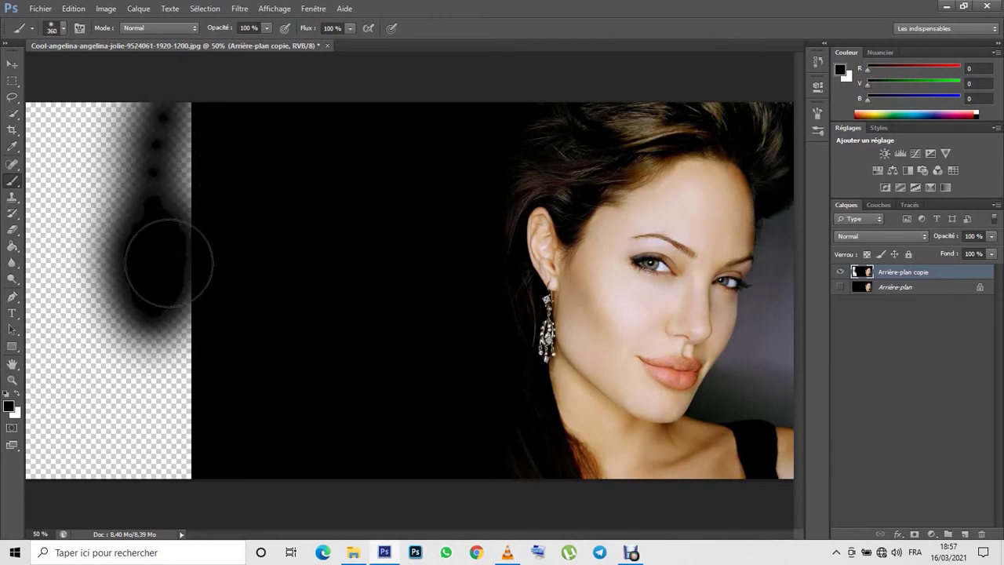
mouse_move(196, 63)
mouse_down()
mouse_move(170, 189)
mouse_move(157, 385)
mouse_move(54, 427)
mouse_move(35, 416)
mouse_move(68, 414)
mouse_move(43, 365)
mouse_move(55, 225)
mouse_move(87, 283)
mouse_move(68, 291)
mouse_move(67, 324)
mouse_move(102, 303)
mouse_move(91, 343)
mouse_move(86, 325)
mouse_move(63, 314)
mouse_move(67, 253)
mouse_move(52, 302)
mouse_move(63, 251)
mouse_up()
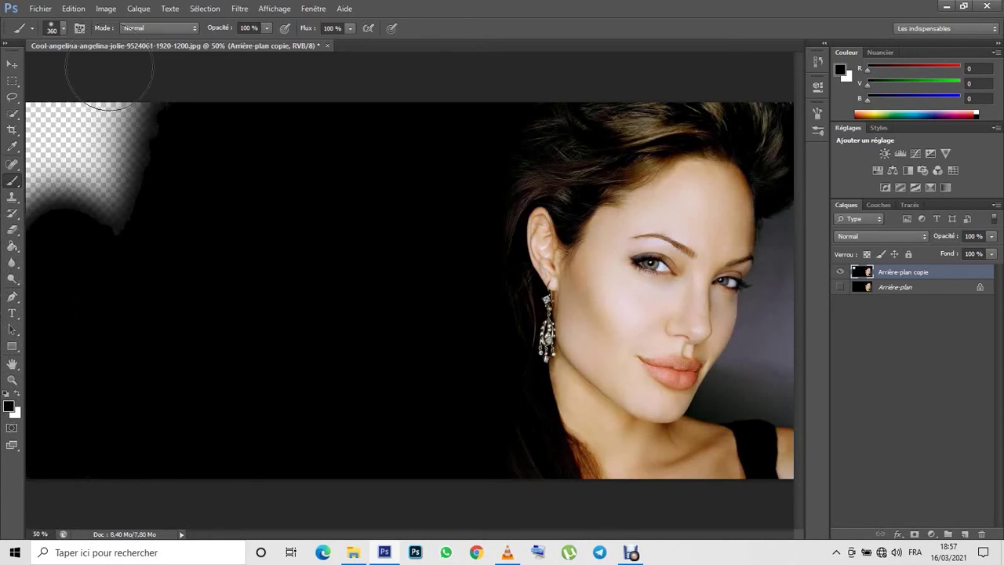
mouse_move(81, 116)
mouse_down()
mouse_move(38, 151)
mouse_move(137, 159)
mouse_move(97, 256)
mouse_move(78, 271)
mouse_move(37, 141)
mouse_move(43, 126)
mouse_up()
Paint the leftover grey patches at the top-left solid black
click(12, 96)
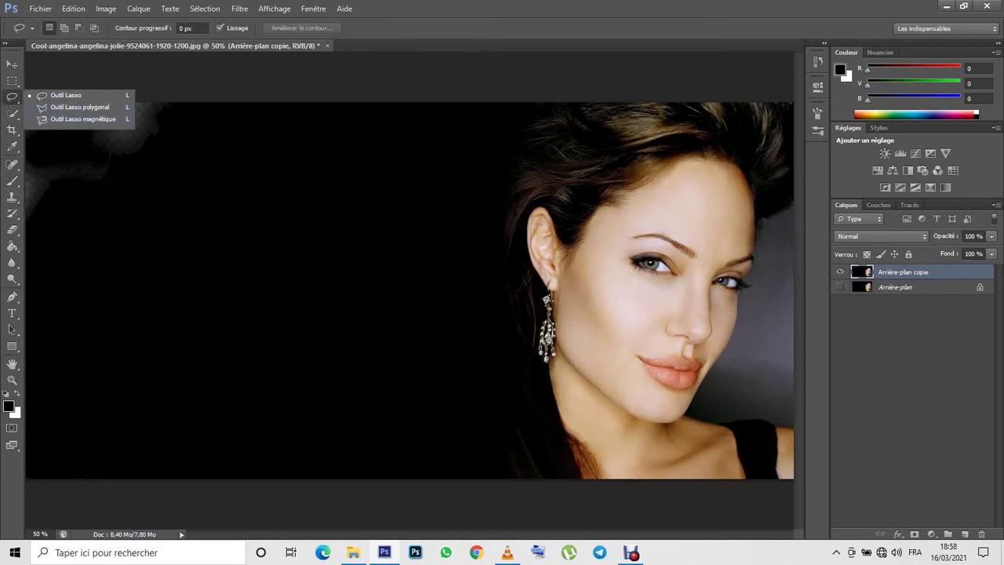
click(12, 180)
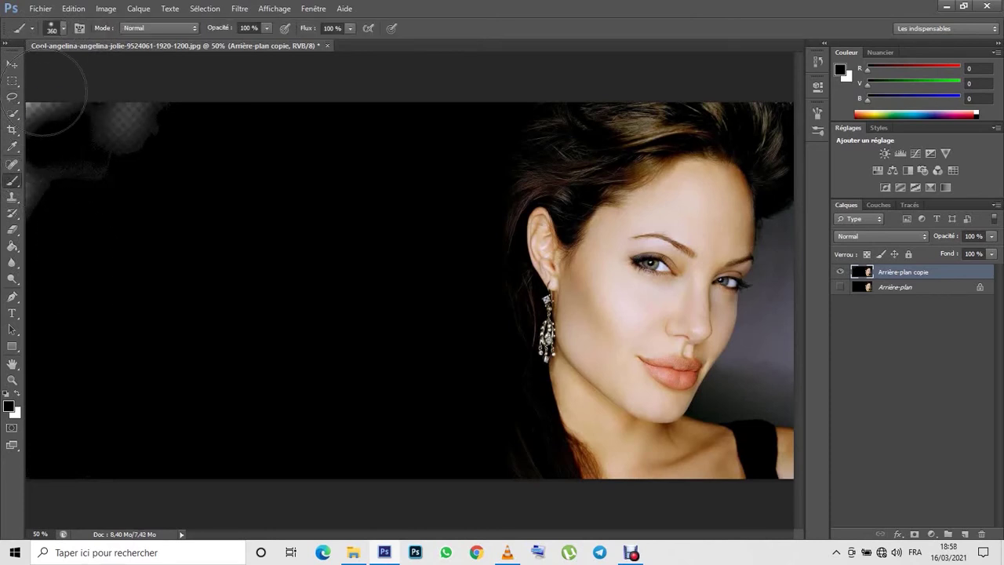
mouse_move(54, 94)
mouse_down()
mouse_move(123, 85)
mouse_move(63, 117)
mouse_move(128, 150)
mouse_move(35, 145)
mouse_move(55, 168)
mouse_move(51, 94)
mouse_move(50, 196)
mouse_move(50, 142)
mouse_up()
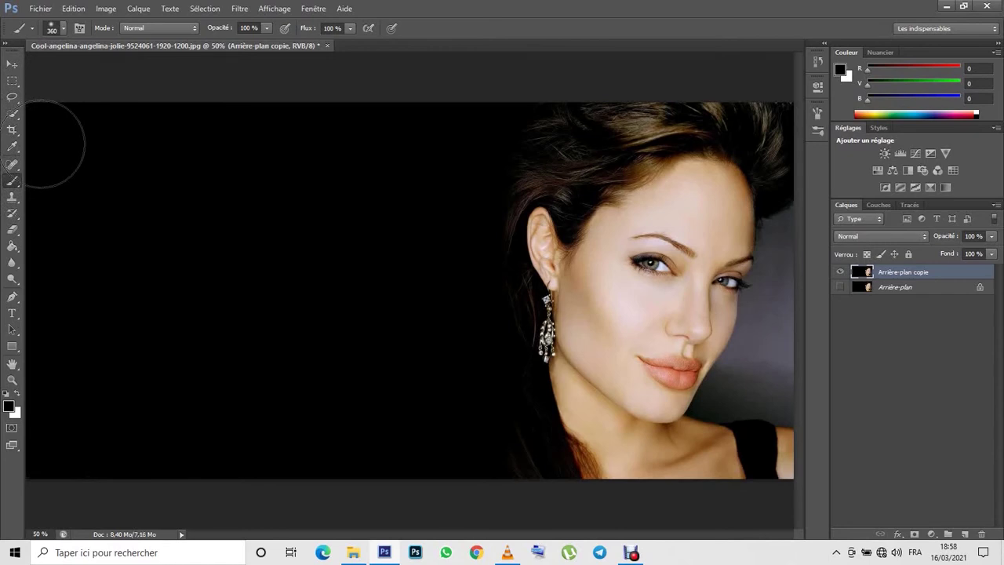
Zoom the view to Taille écran so the whole image fits the screen
key(z)
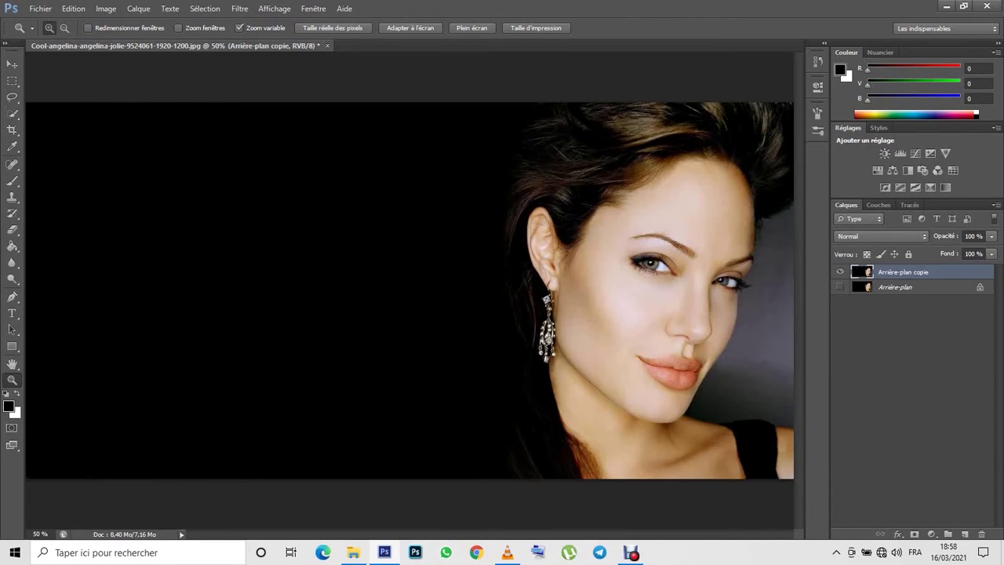
right_click(365, 205)
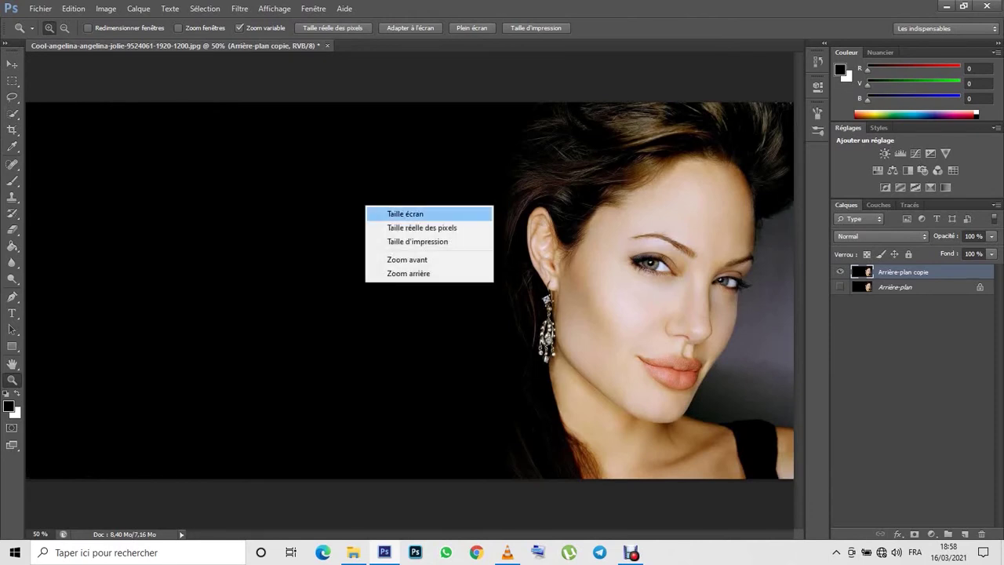
click(384, 214)
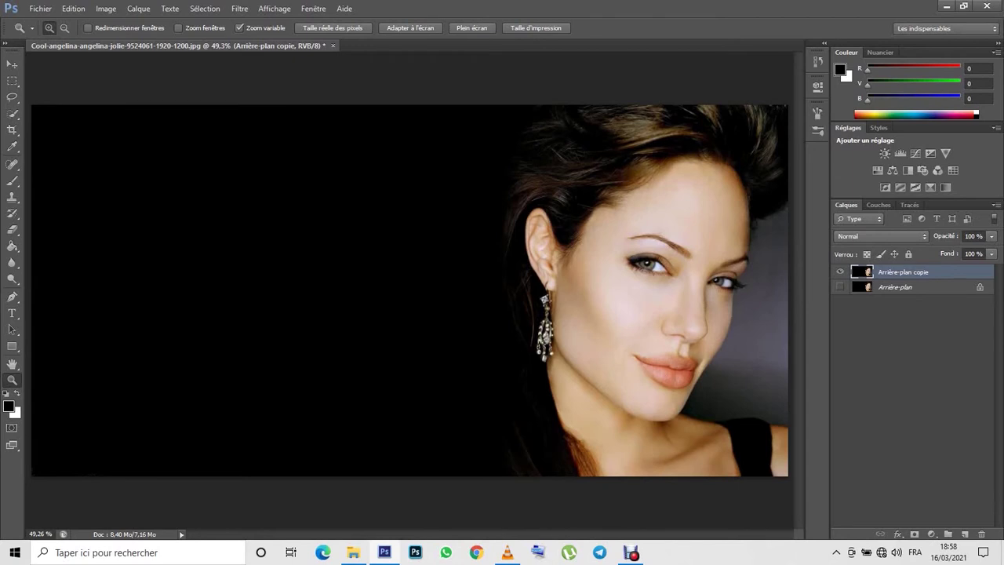
key(v)
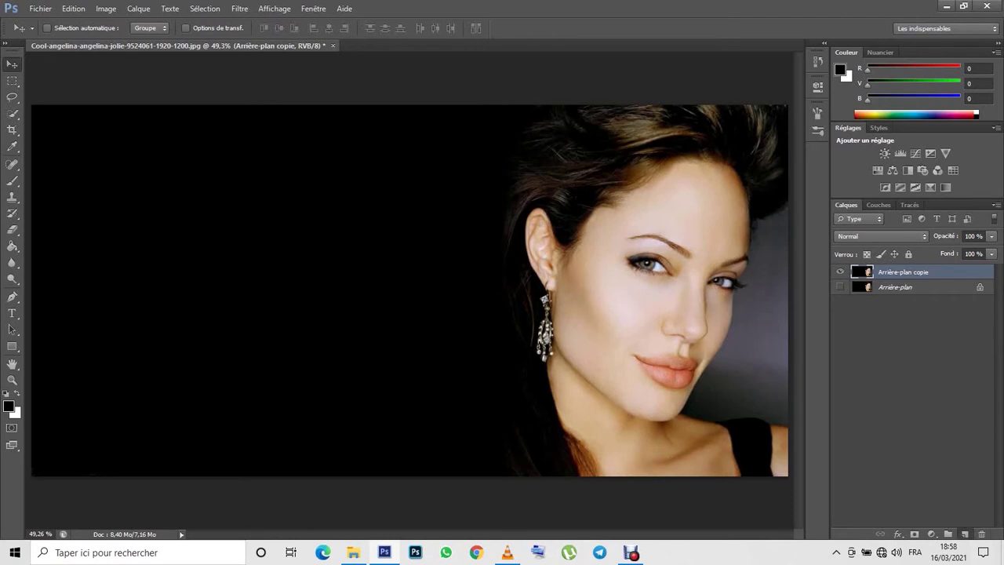
Add a new layer Calque 1 and fill it entirely with white
click(965, 533)
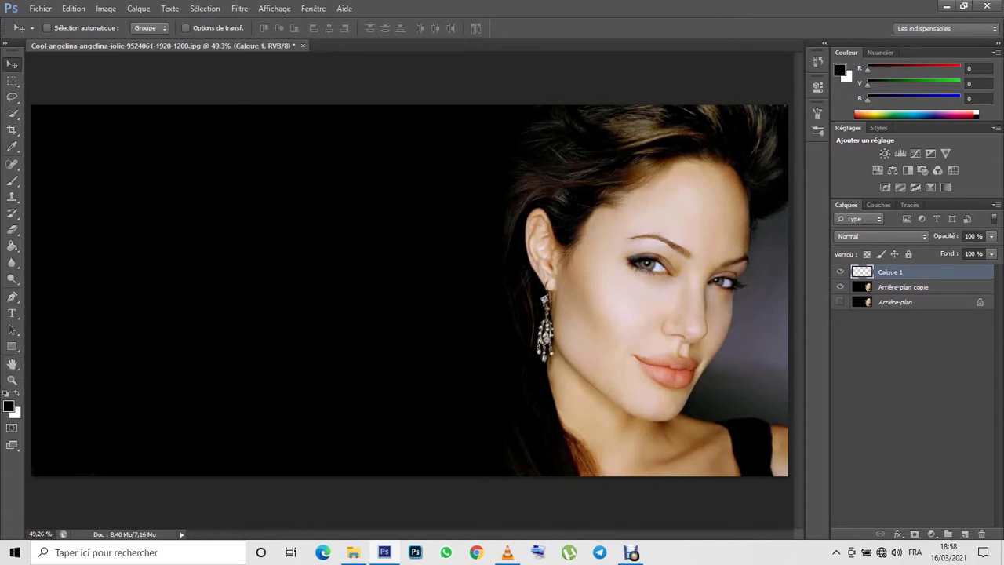
key(x)
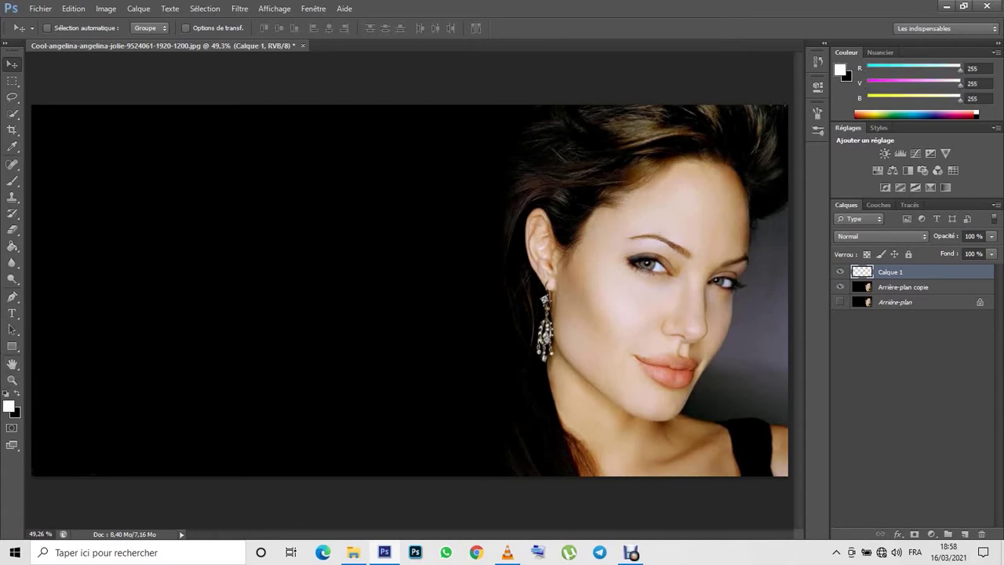
click(13, 245)
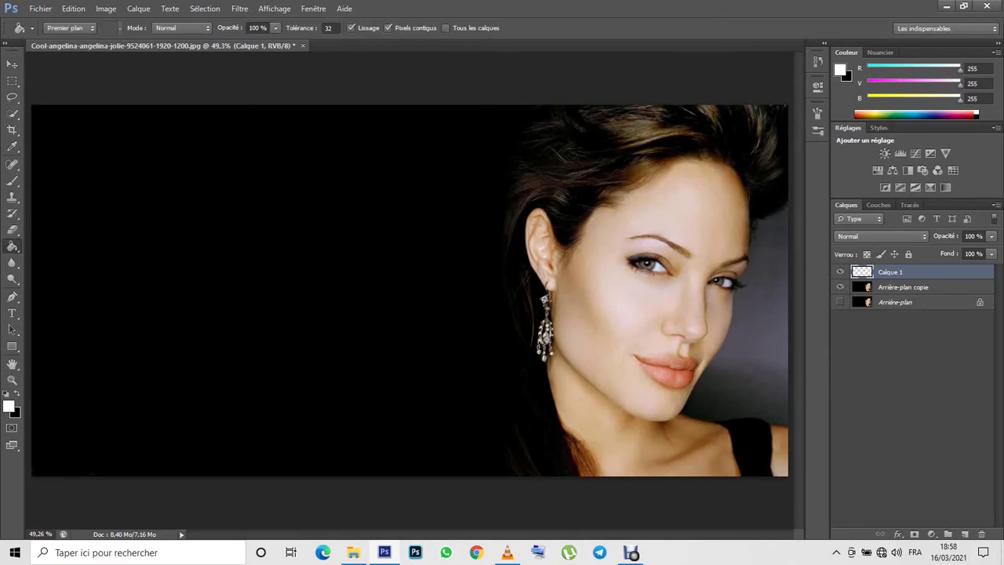
key(alt+BackSpace)
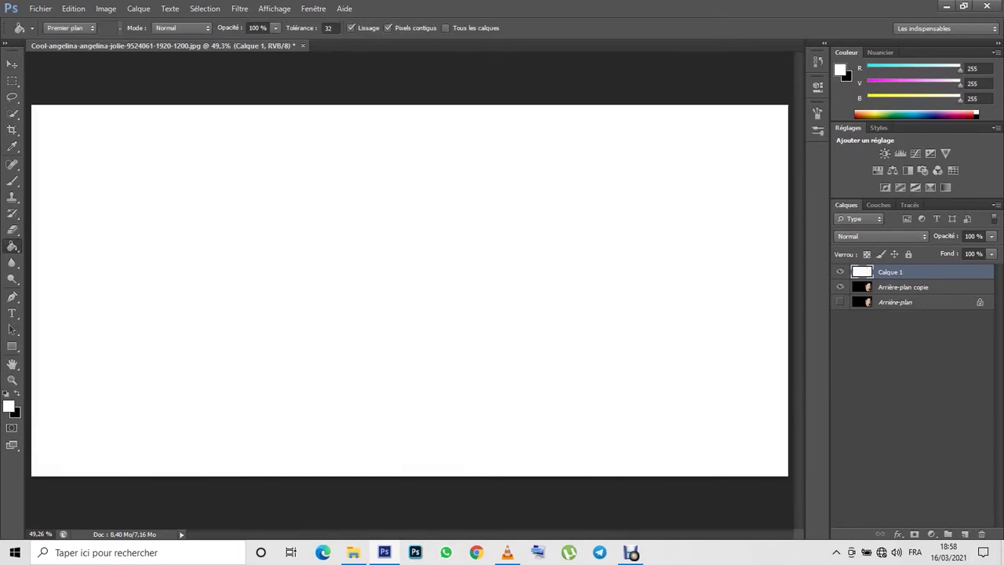
key(v)
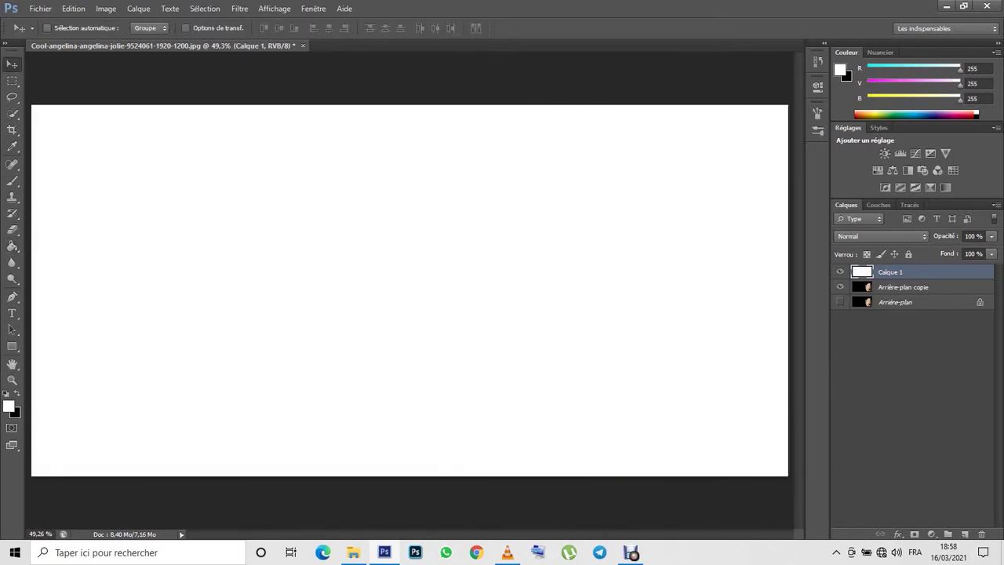
Paste 'ANGELINA JOLIE' into a new text layer on the canvas
click(12, 312)
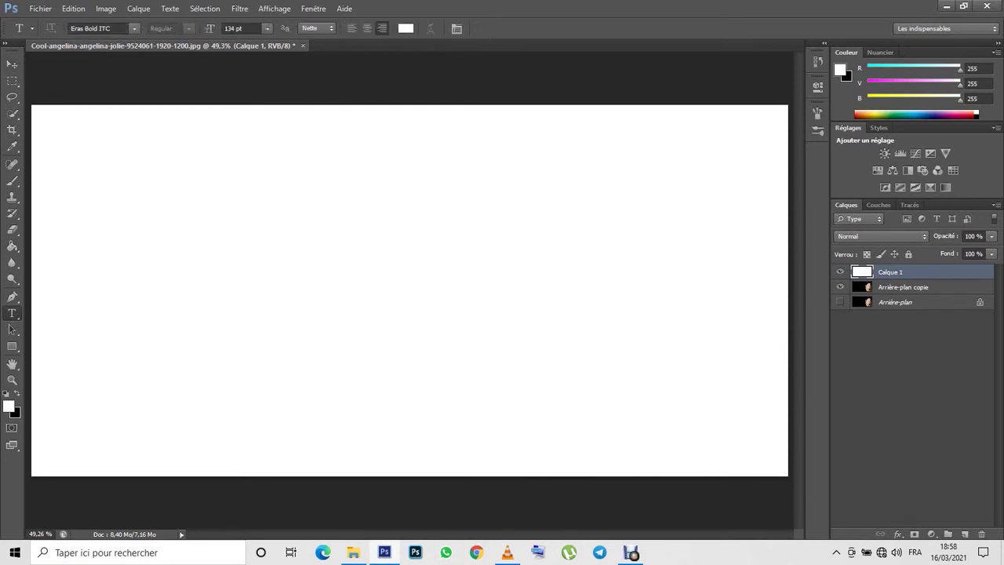
click(266, 196)
right_click(266, 195)
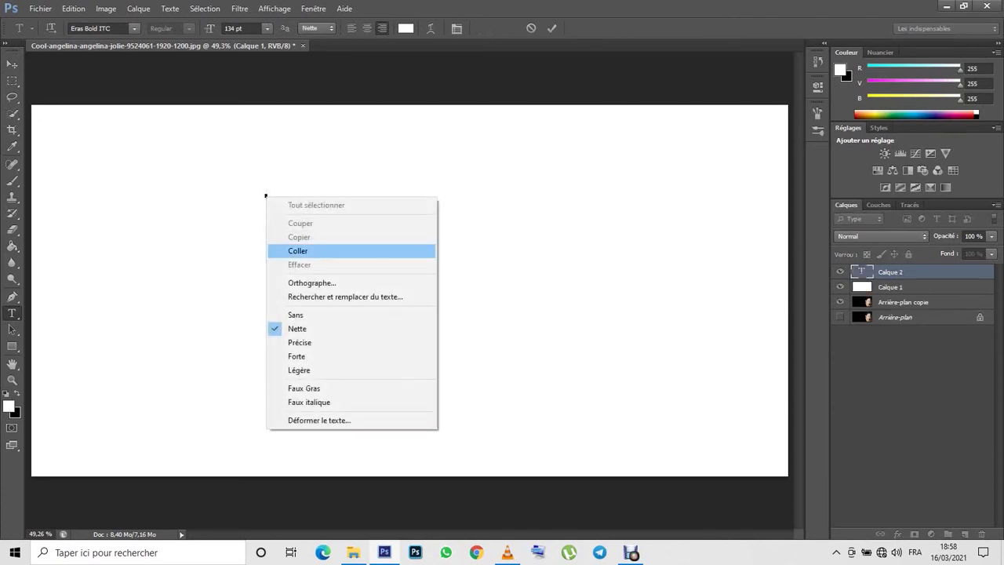
click(298, 251)
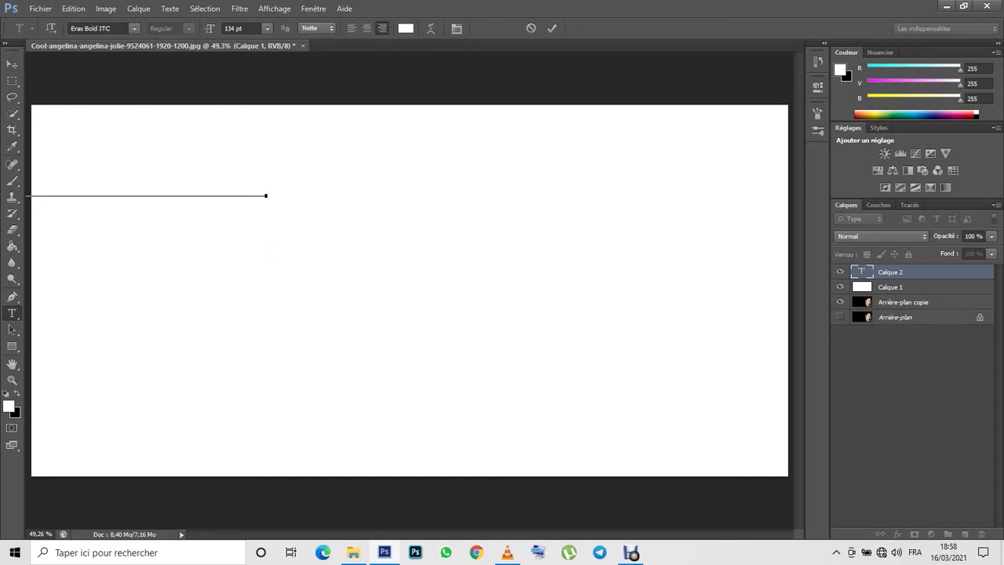
key(ctrl+Return)
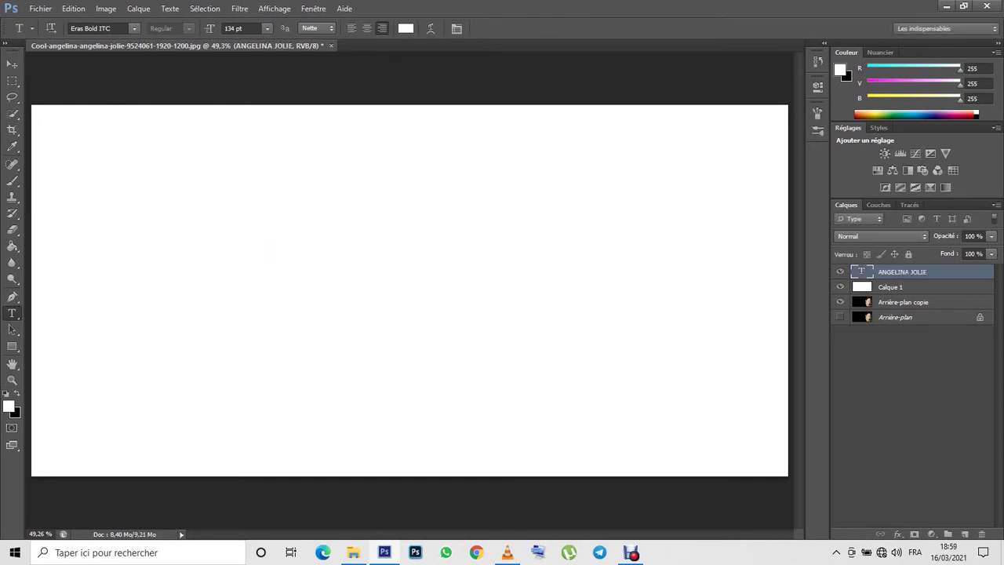
Move the ANGELINA JOLIE text toward the middle and set its colour to black
triple_click(244, 194)
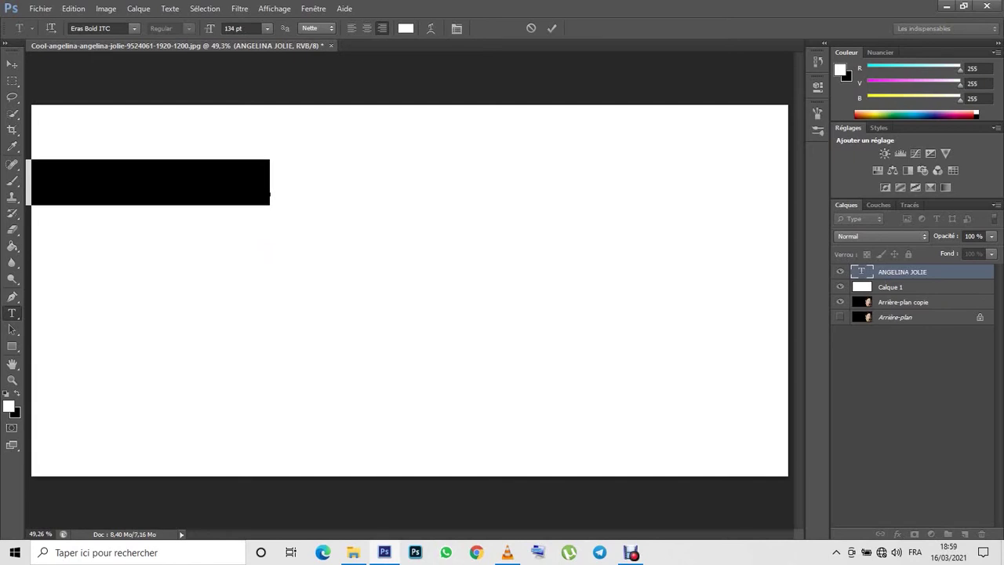
mouse_move(265, 249)
mouse_down()
mouse_move(337, 278)
mouse_move(372, 320)
mouse_up()
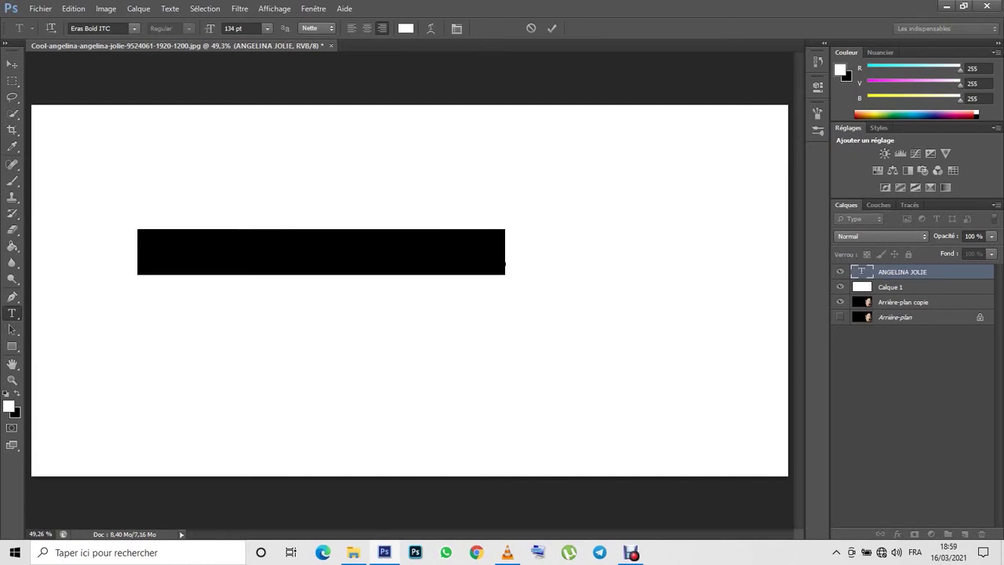
click(406, 29)
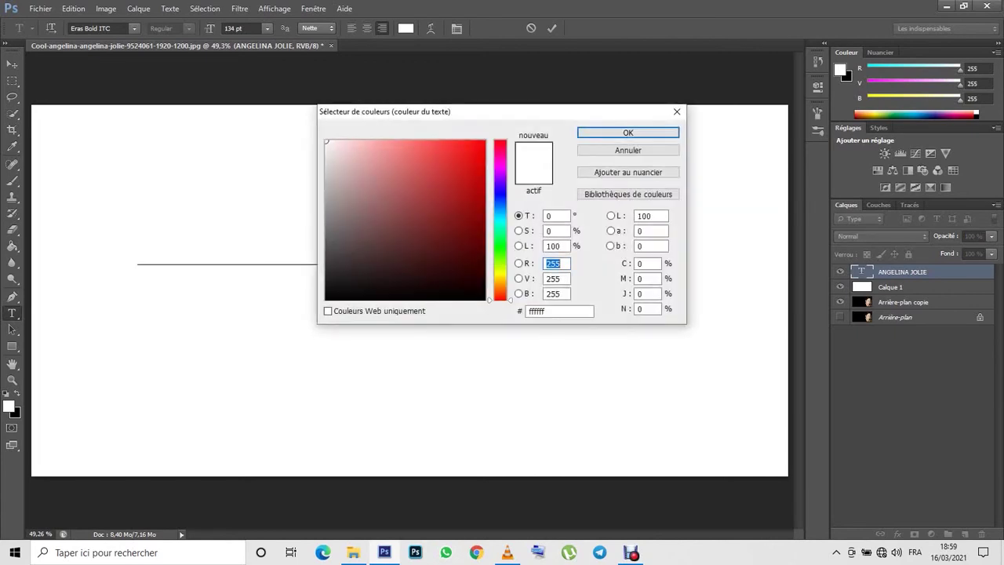
click(327, 299)
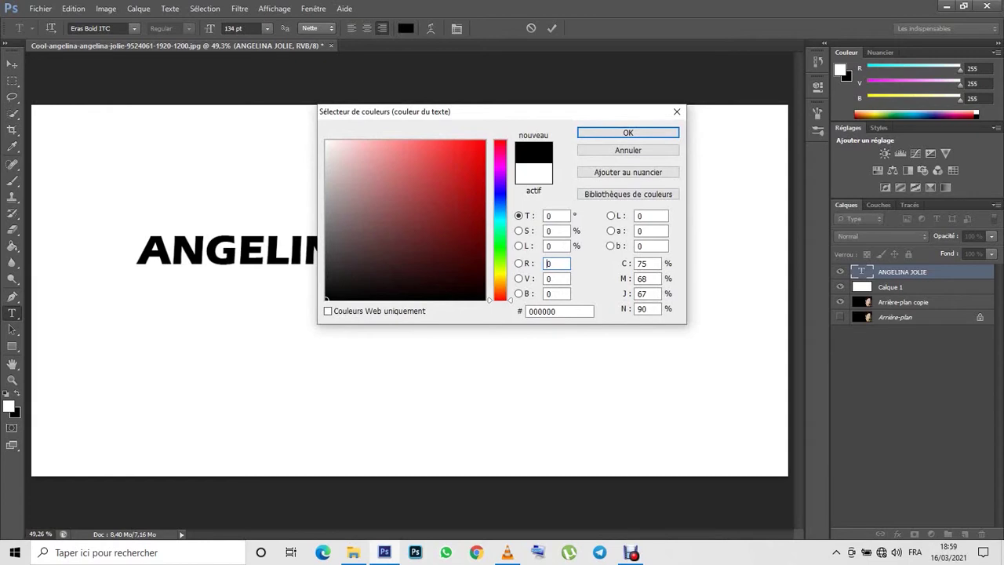
double_click(547, 263)
key(Return)
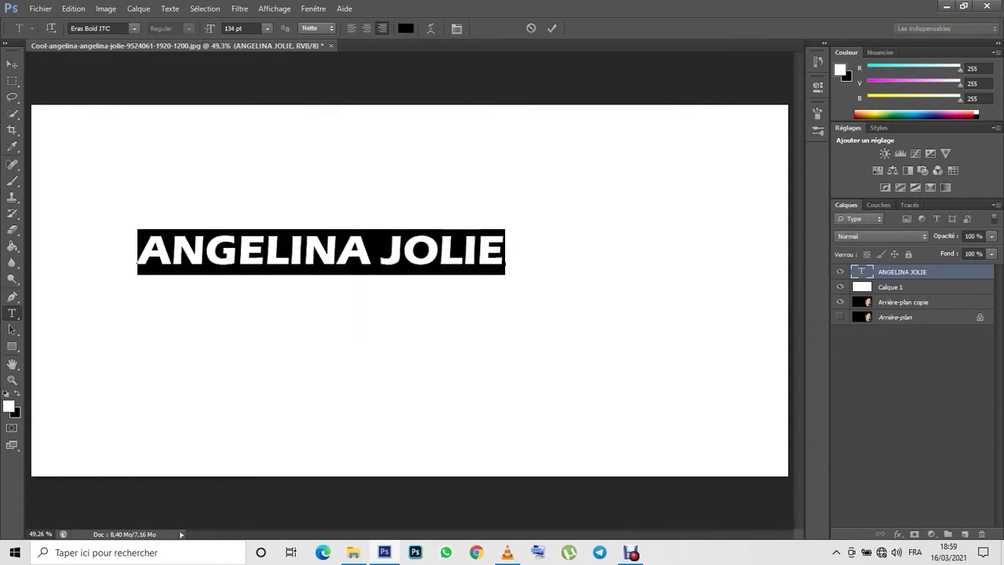
Nudge the text slightly right and down and commit it
drag(463, 251, 505, 251)
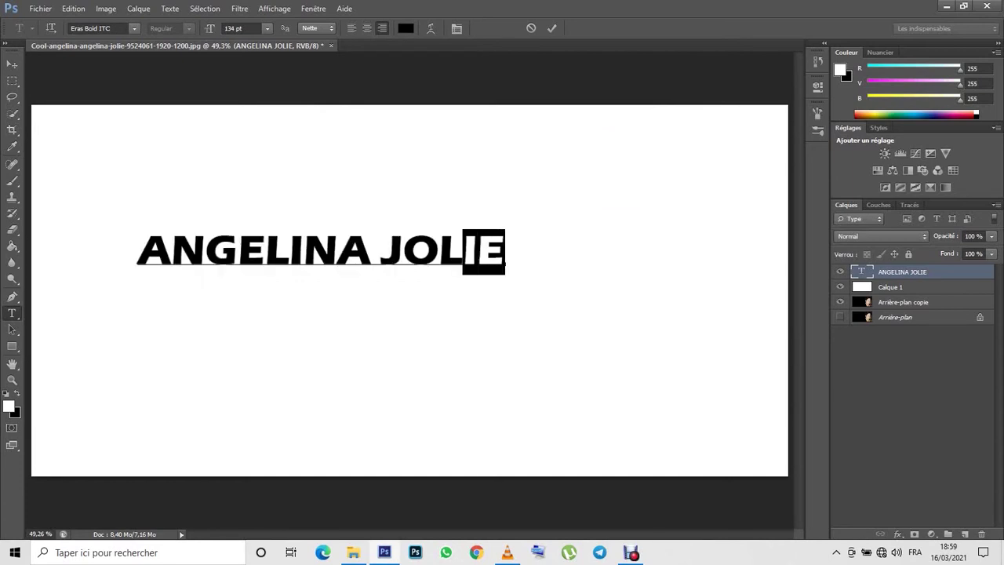
key(ctrl+h)
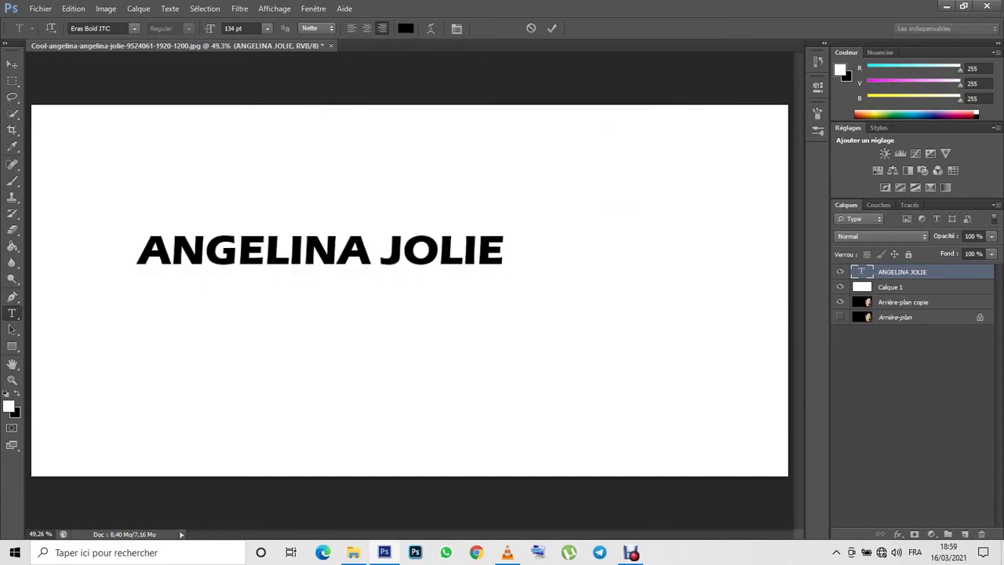
key(ctrl+Return)
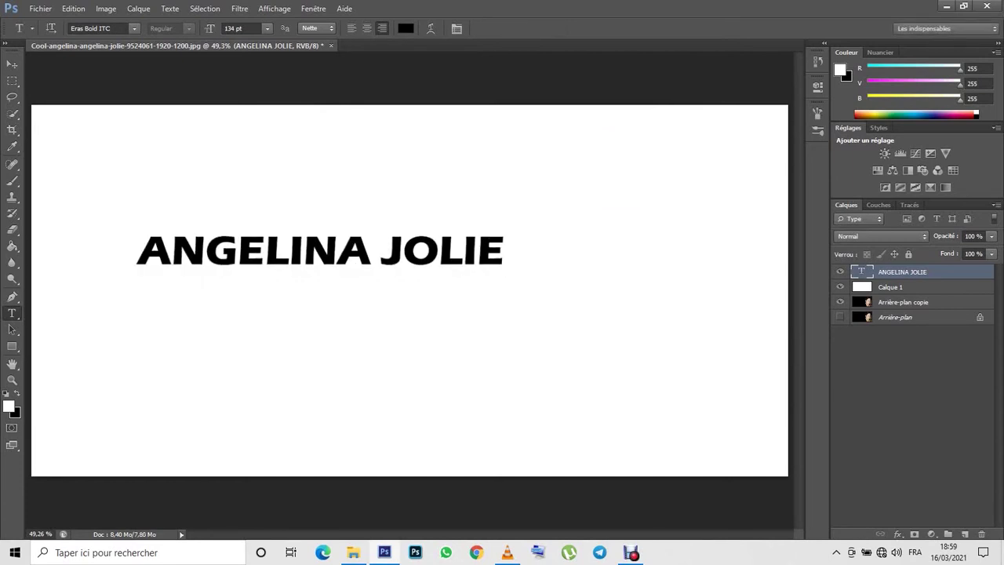
key(Return)
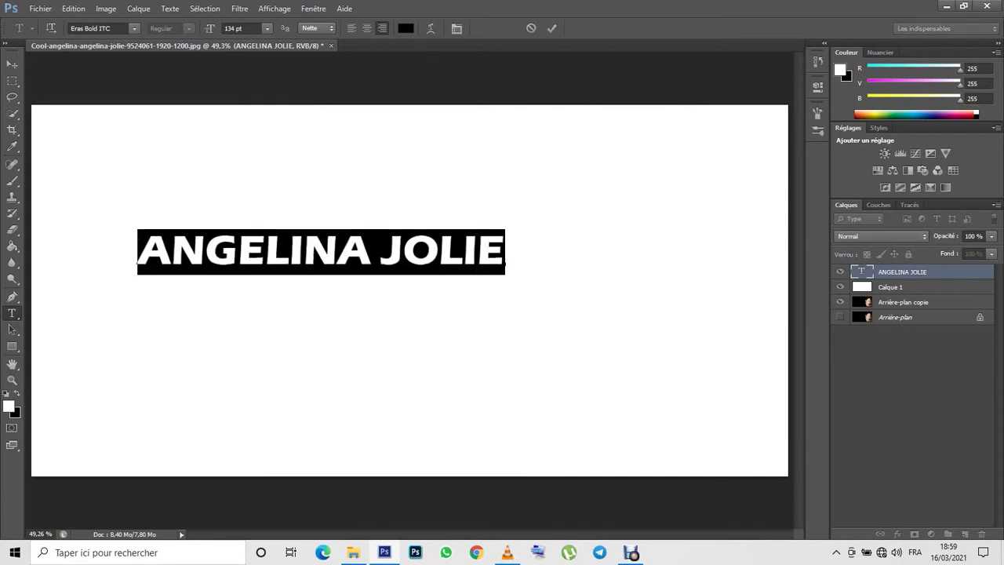
drag(313, 251, 358, 281)
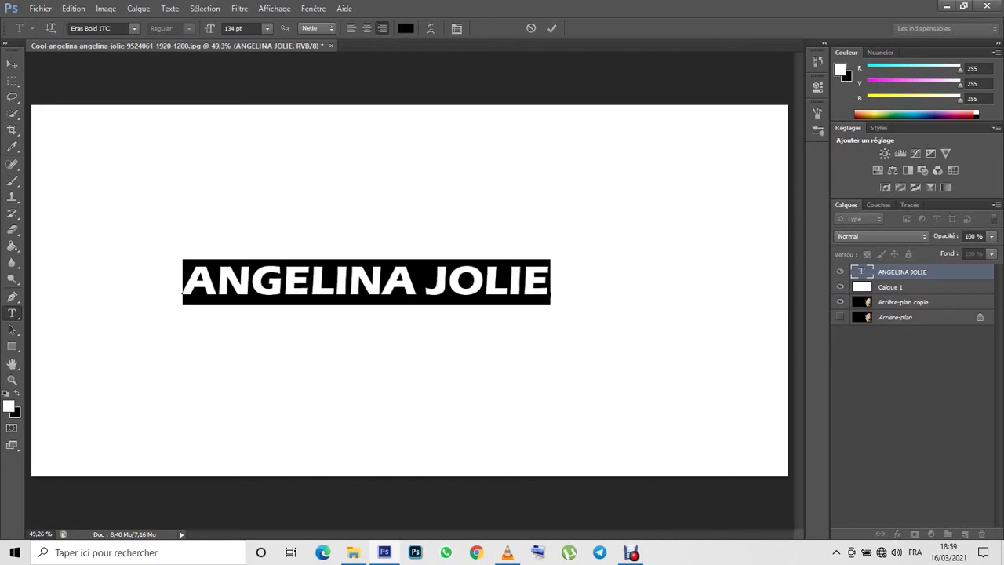
key(ctrl+Return)
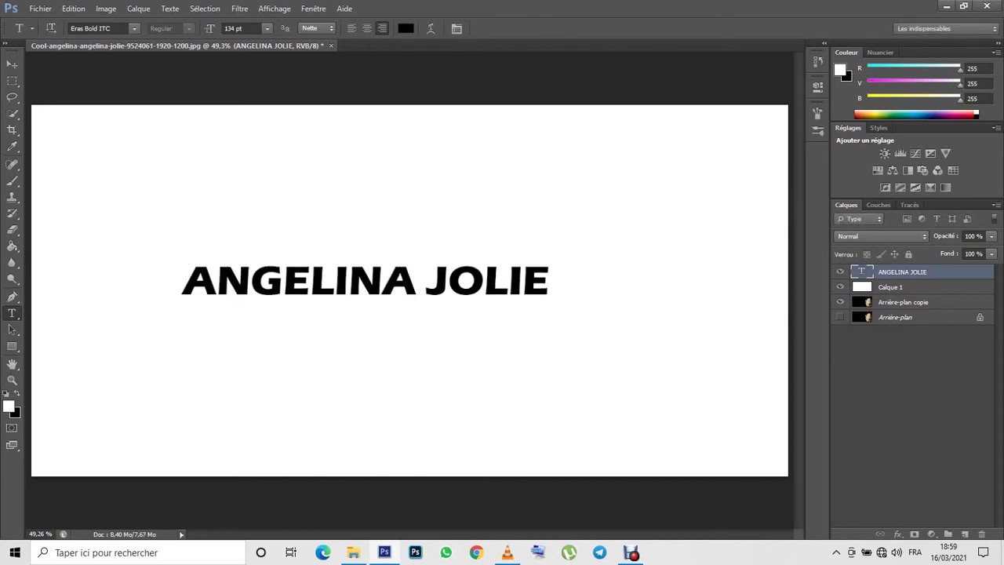
Hide Calque 1 and Arrière-plan copie so only the text is visible
click(839, 286)
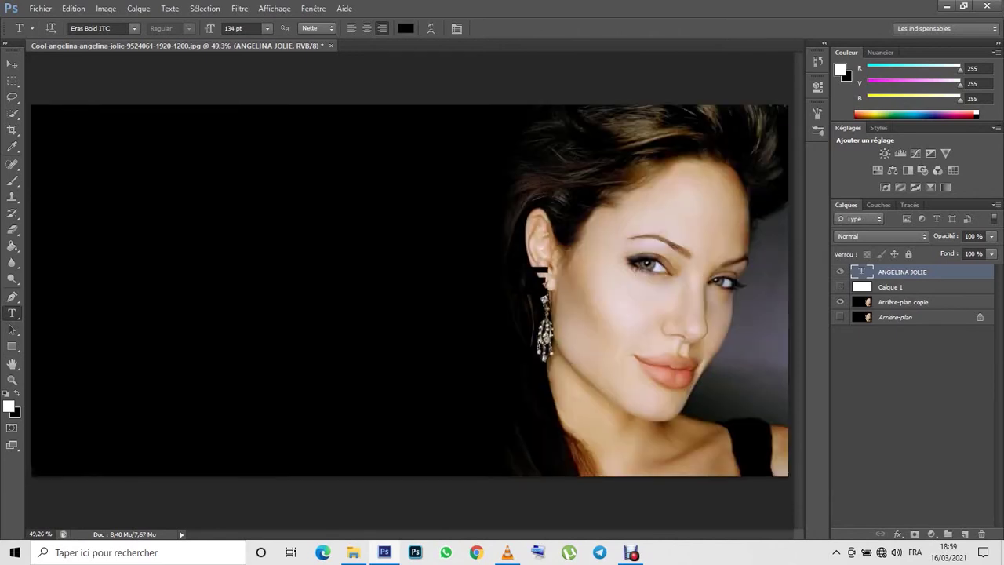
click(840, 301)
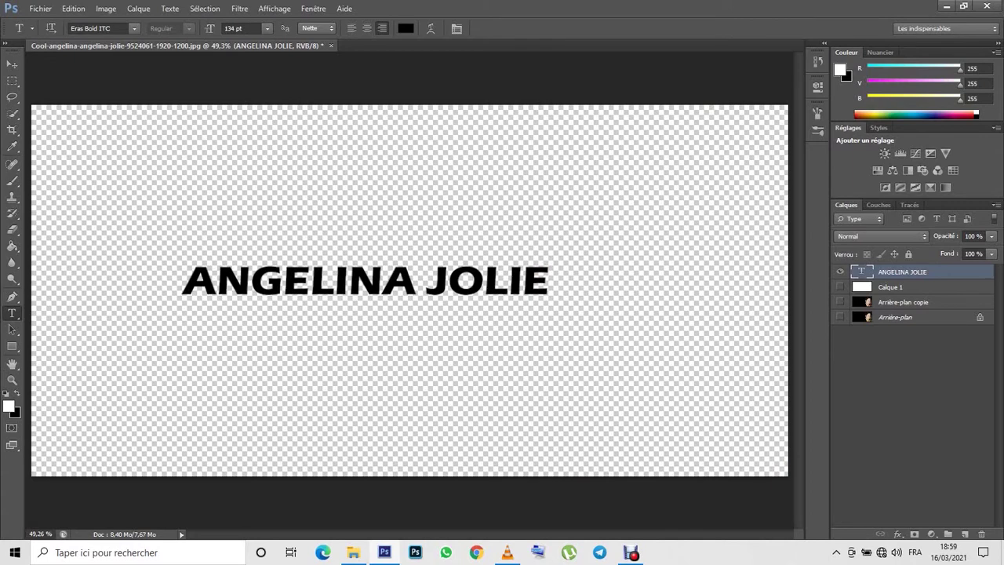
key(v)
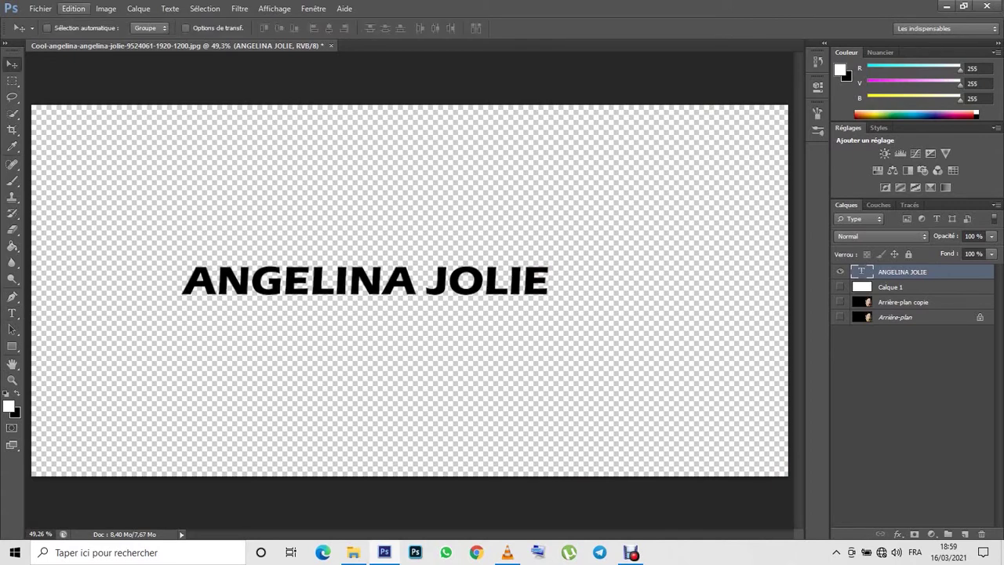
Save the text as a preset named 'ANGELINA JOLIE' via the Edition menu
click(73, 8)
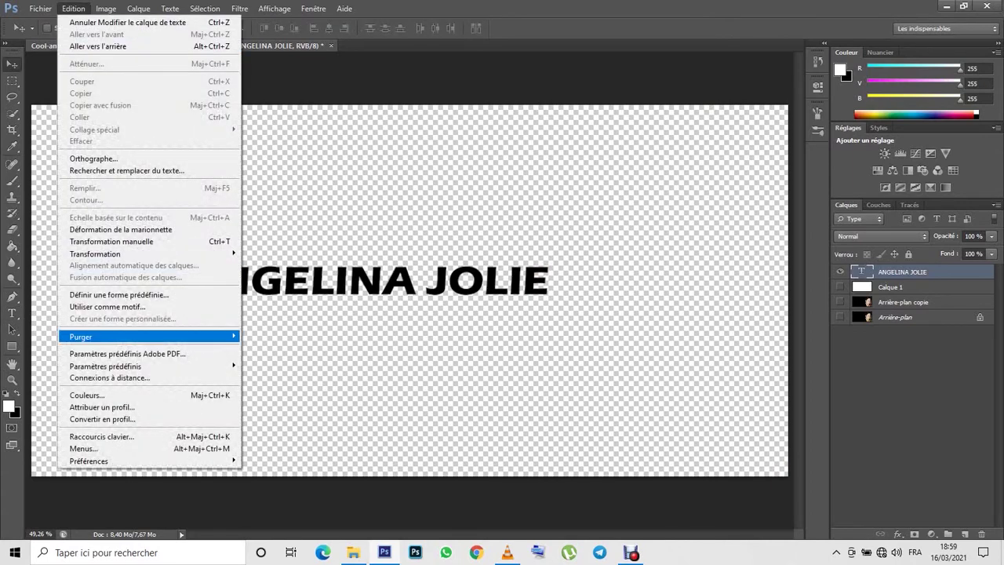
click(118, 294)
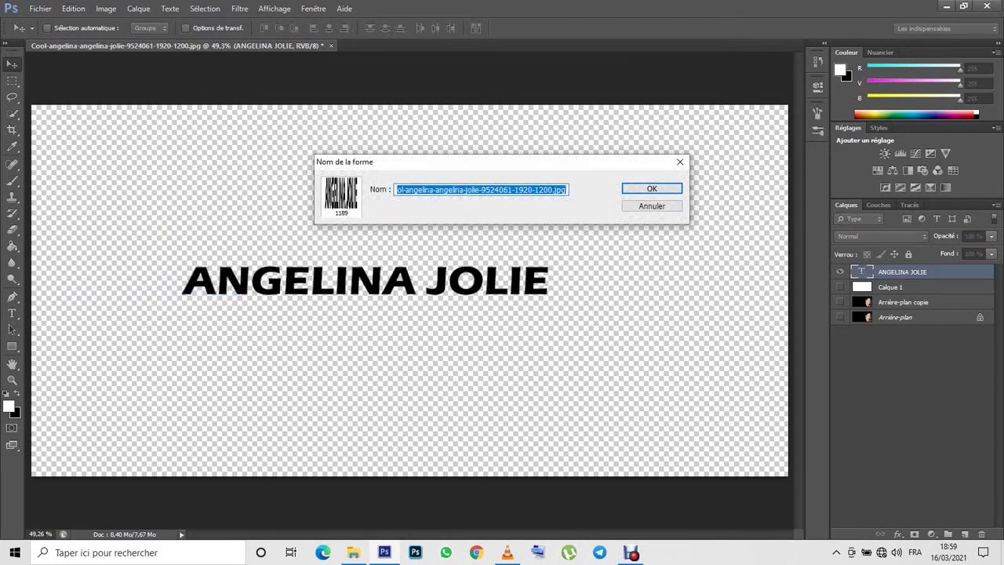
right_click(537, 188)
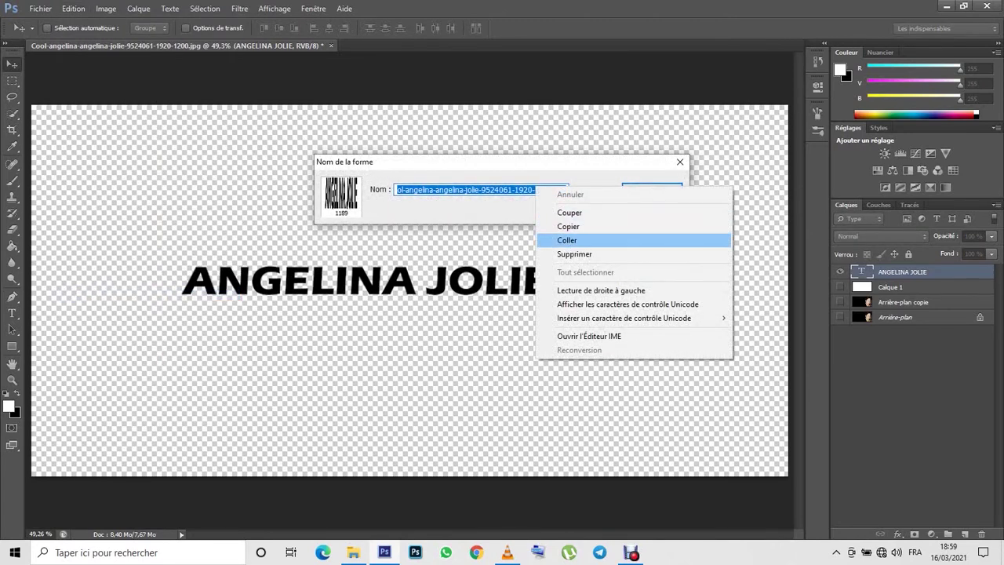
click(567, 240)
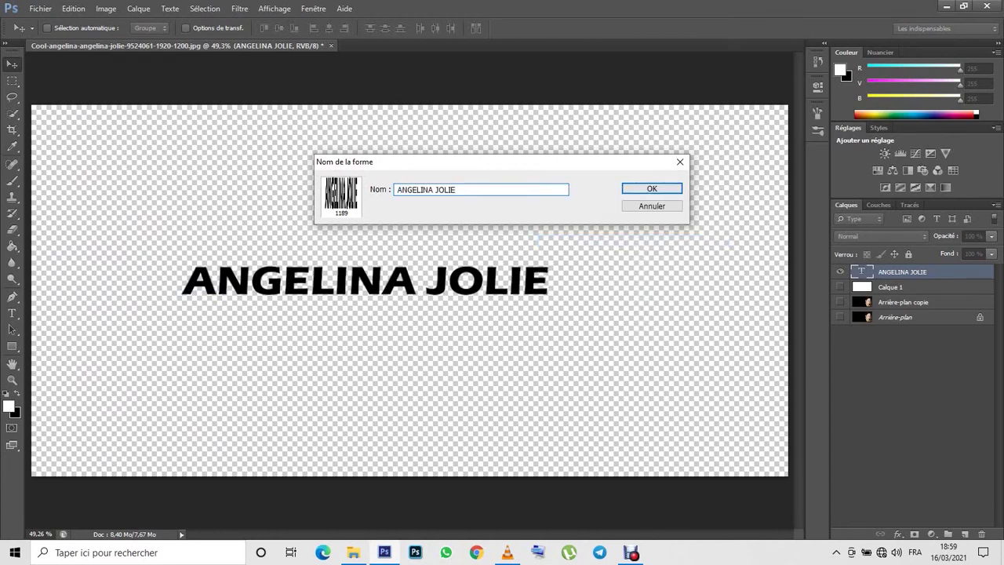
key(Return)
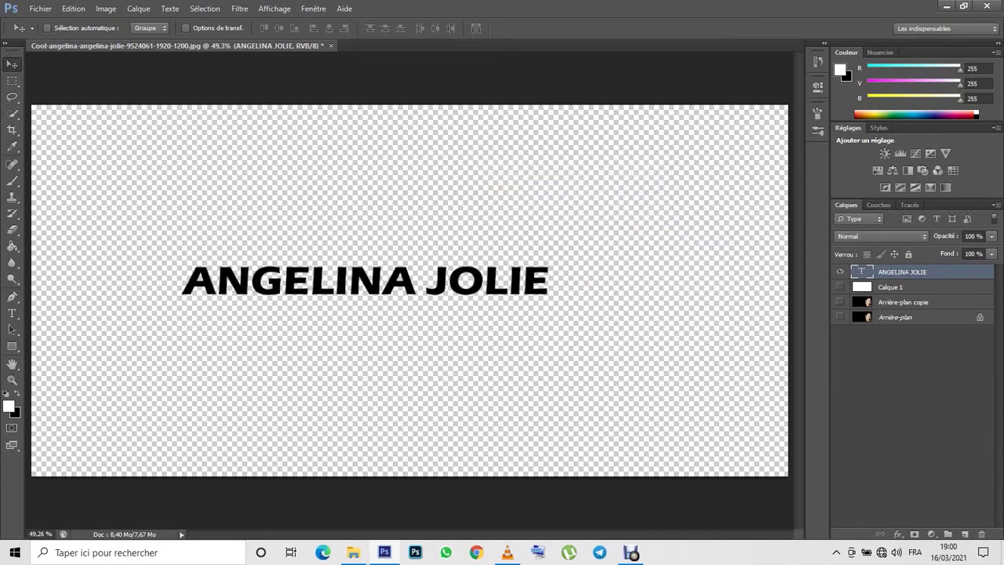
Delete the ANGELINA JOLIE text layer and select the standard Paintbrush tool
mouse_move(902, 271)
mouse_down()
mouse_move(902, 528)
mouse_move(981, 533)
mouse_up()
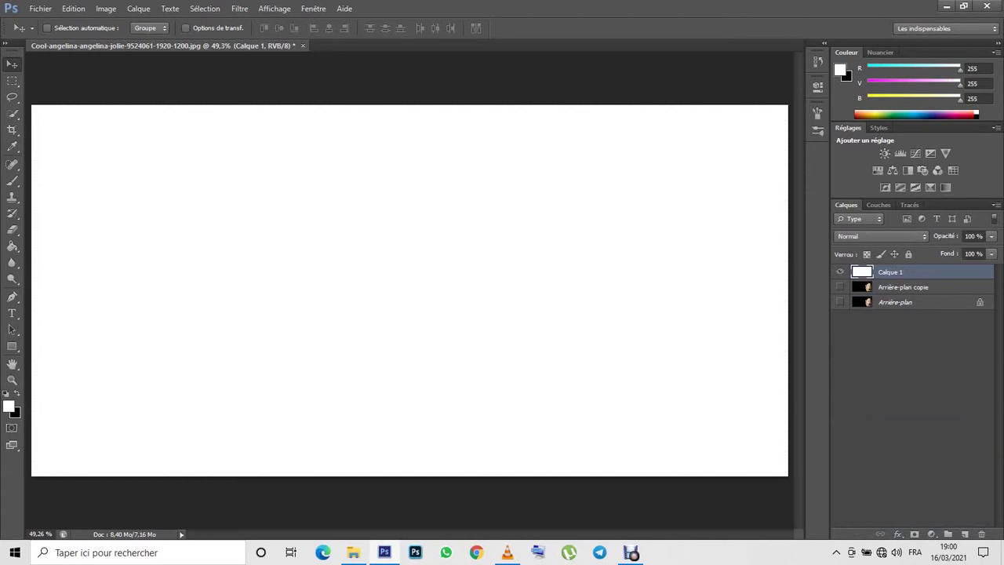
key(b)
click(12, 180)
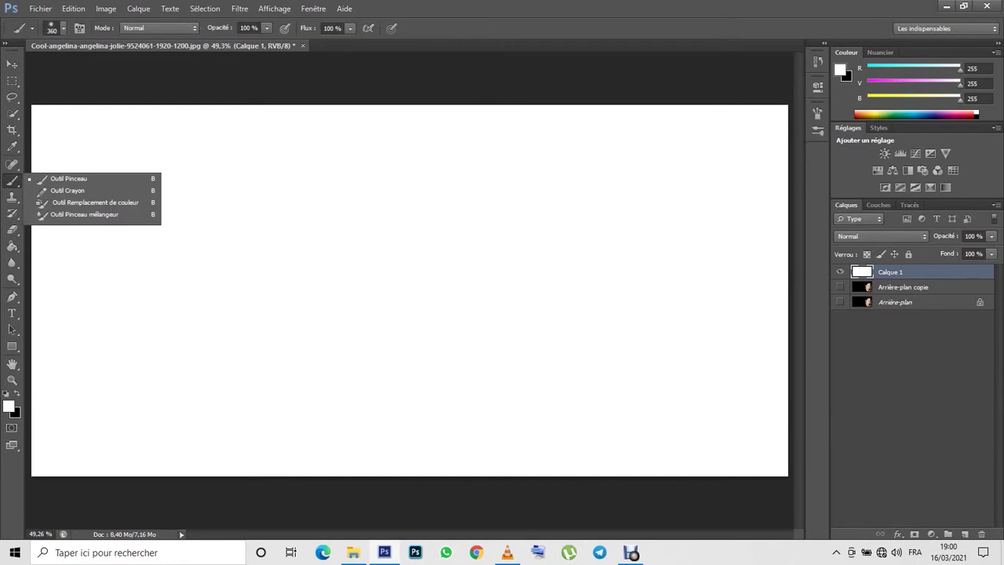
click(68, 178)
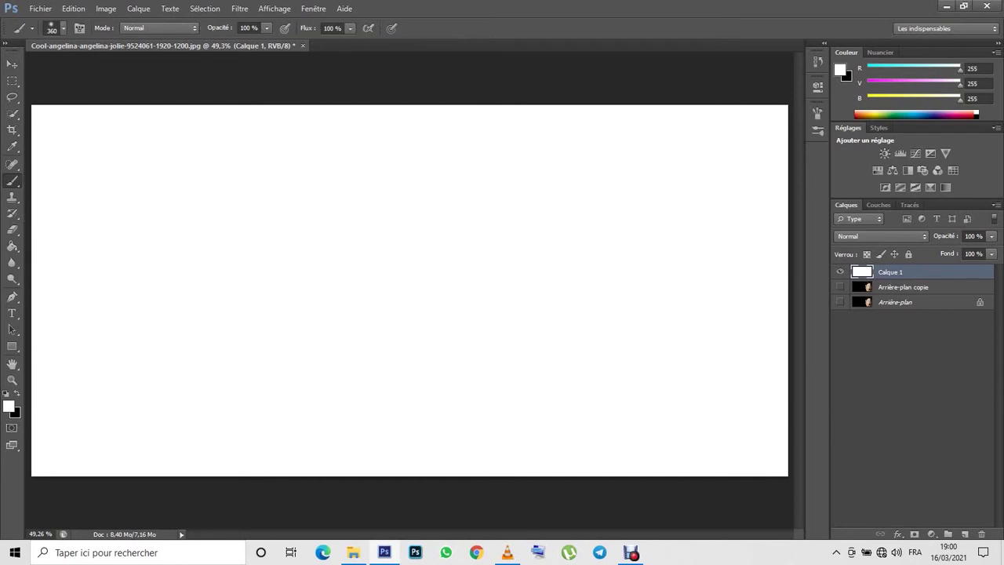
Pick the 1189 px ANGELINA JOLIE brush from the preset picker
right_click(93, 163)
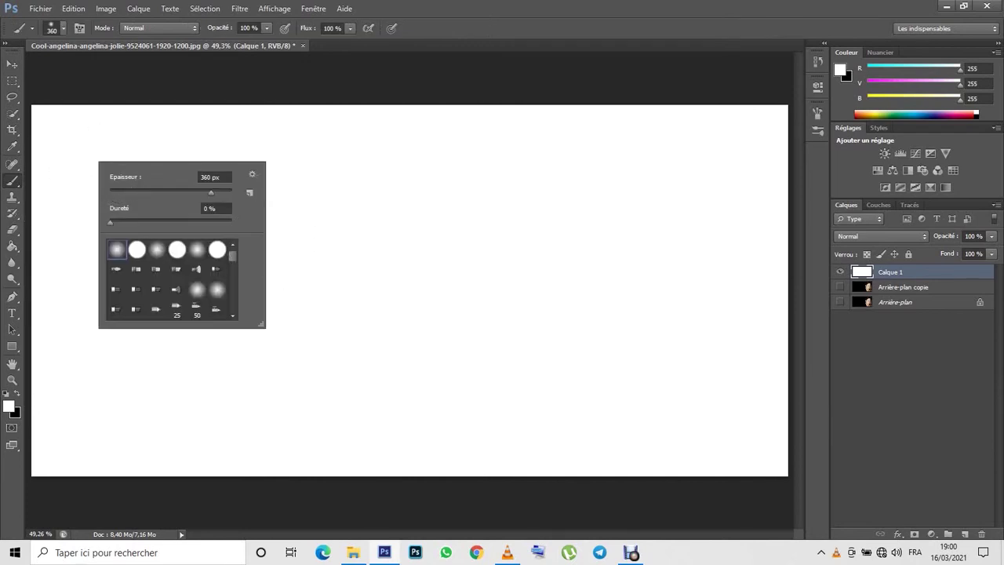
scroll(171, 279, down, 5)
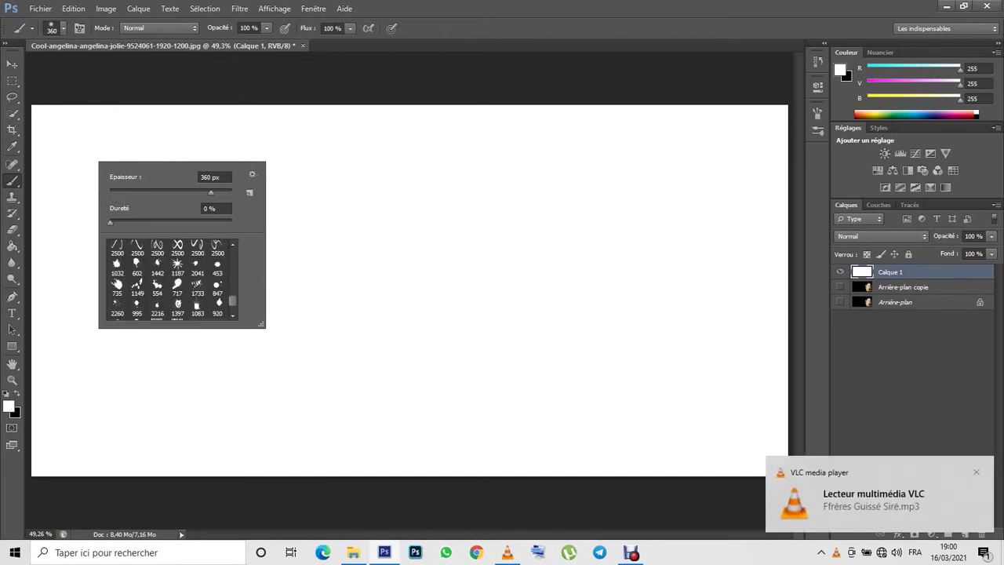
scroll(171, 280, down, 1)
click(177, 307)
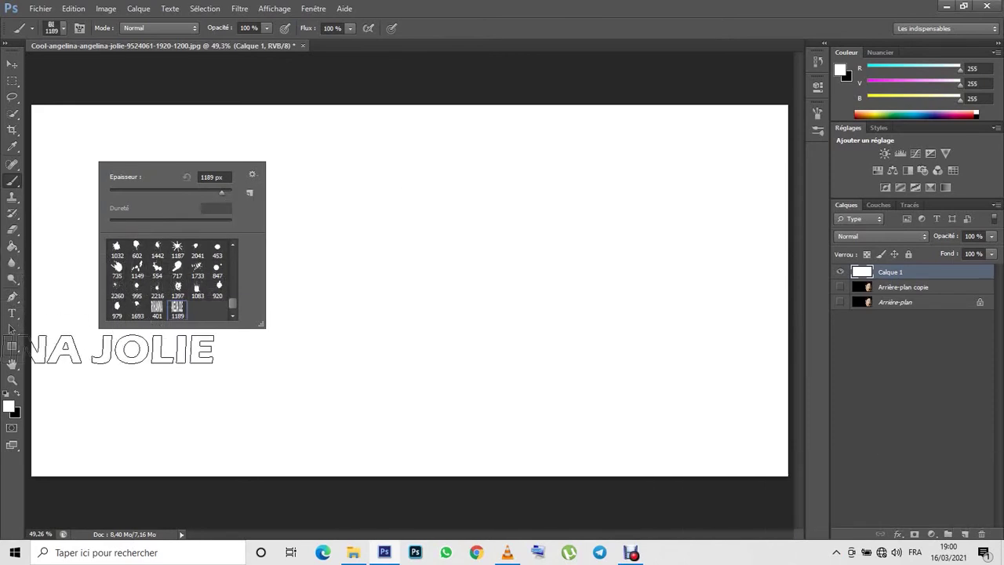
Stamp ANGELINA JOLIE twice in black, then undo both stamps back to blank white
key(Return)
key(d)
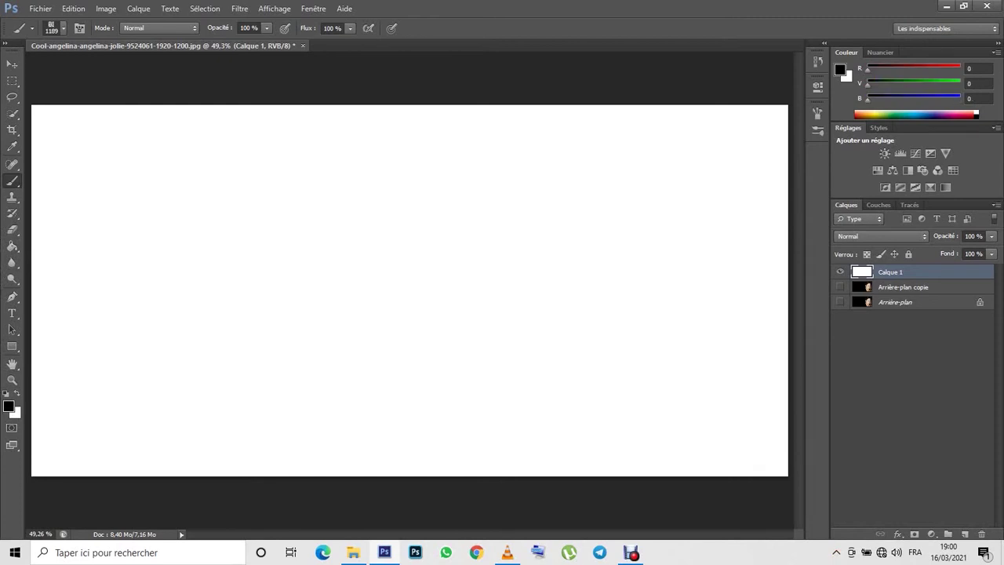
click(314, 153)
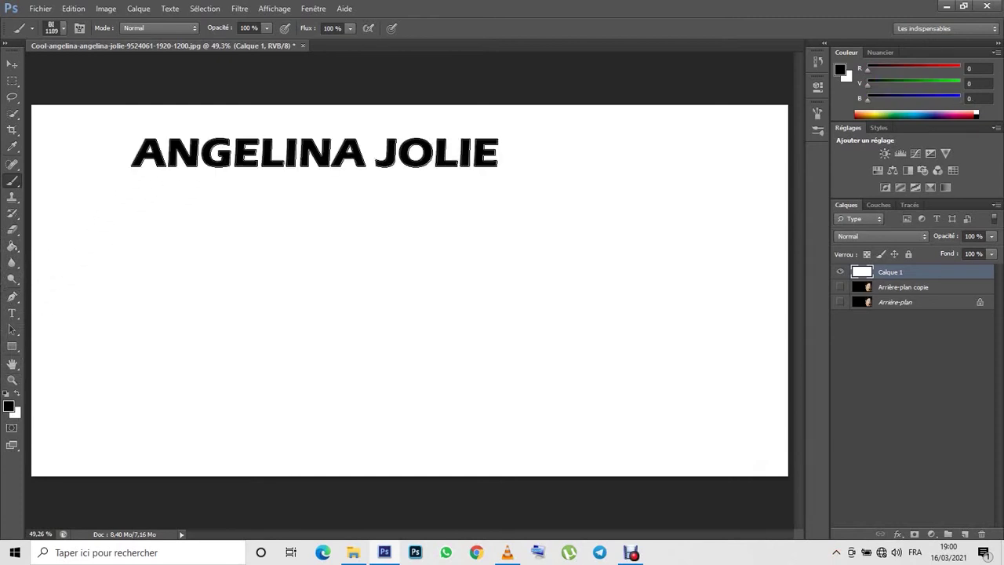
click(338, 278)
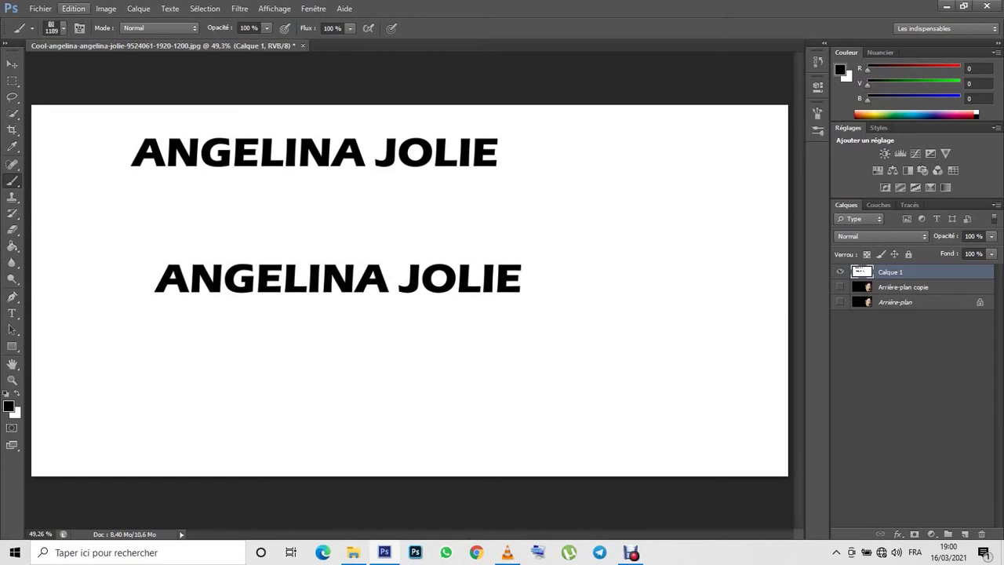
click(73, 9)
click(98, 46)
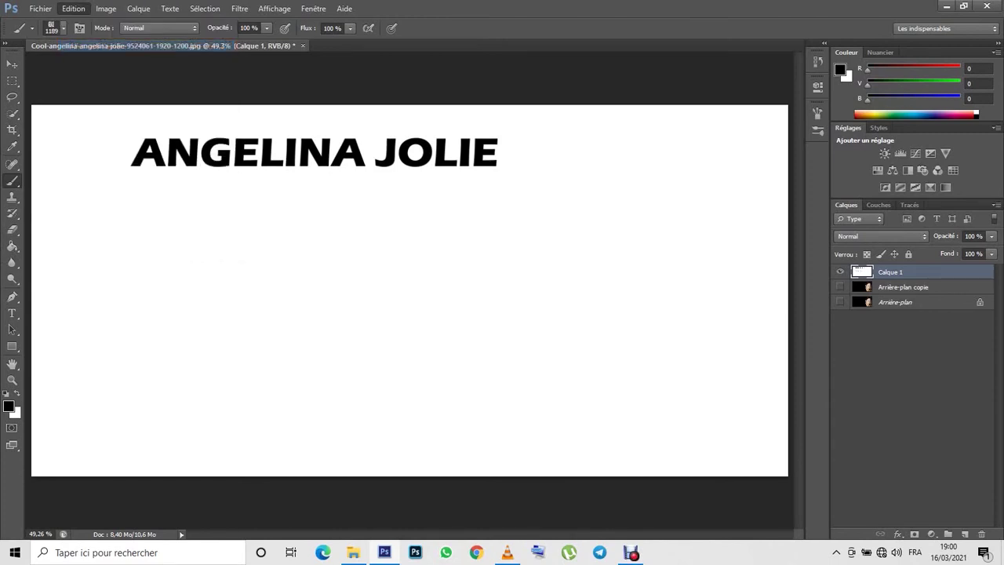
click(73, 8)
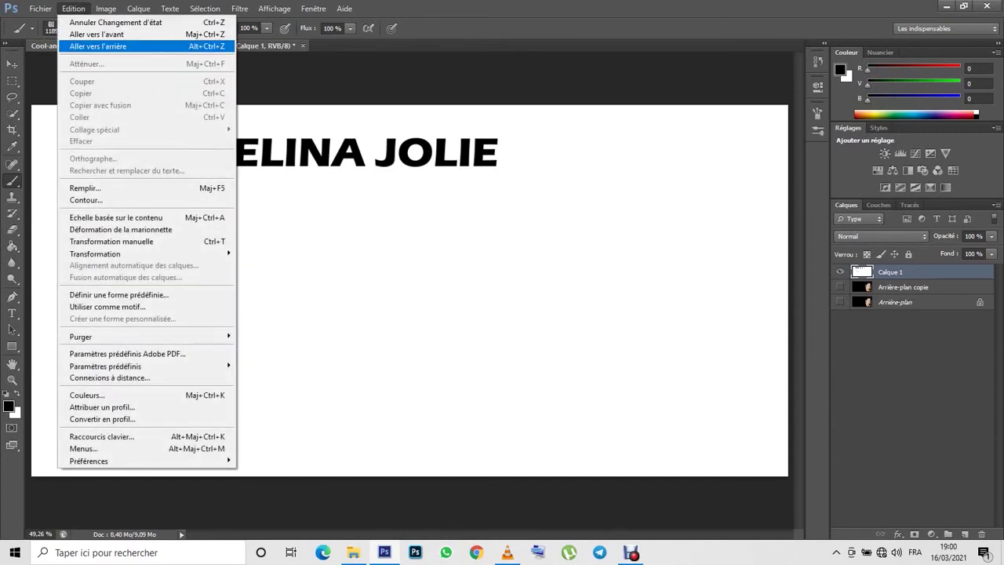
click(98, 45)
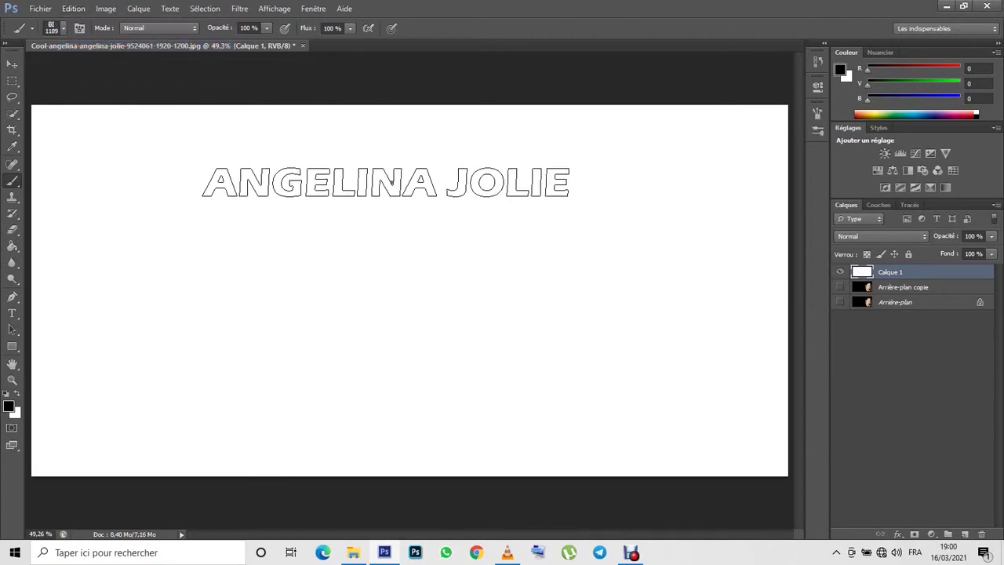
Set the name brush size to 473 px and bring up the brush tip settings
right_click(386, 180)
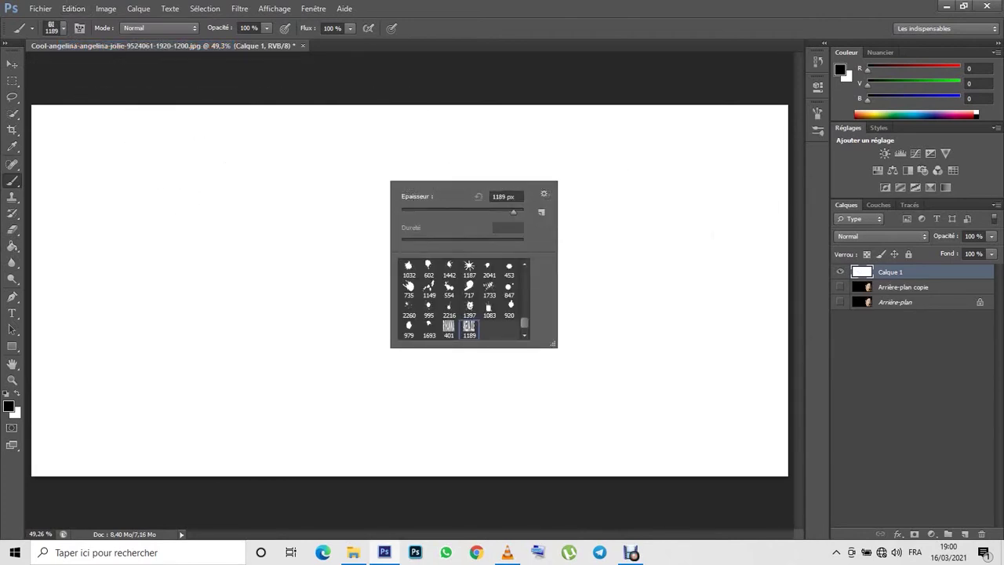
text(176)
key(Return)
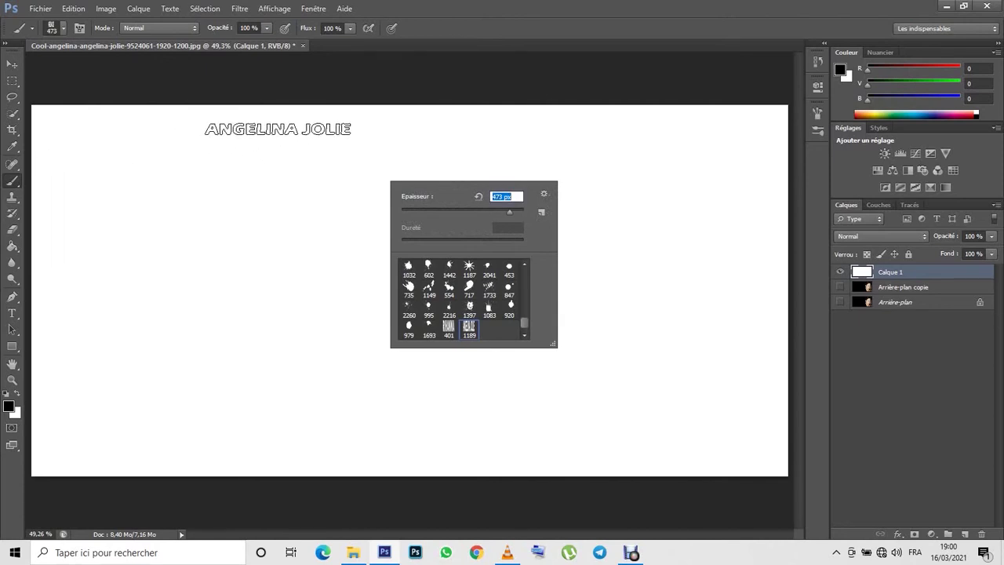
click(79, 27)
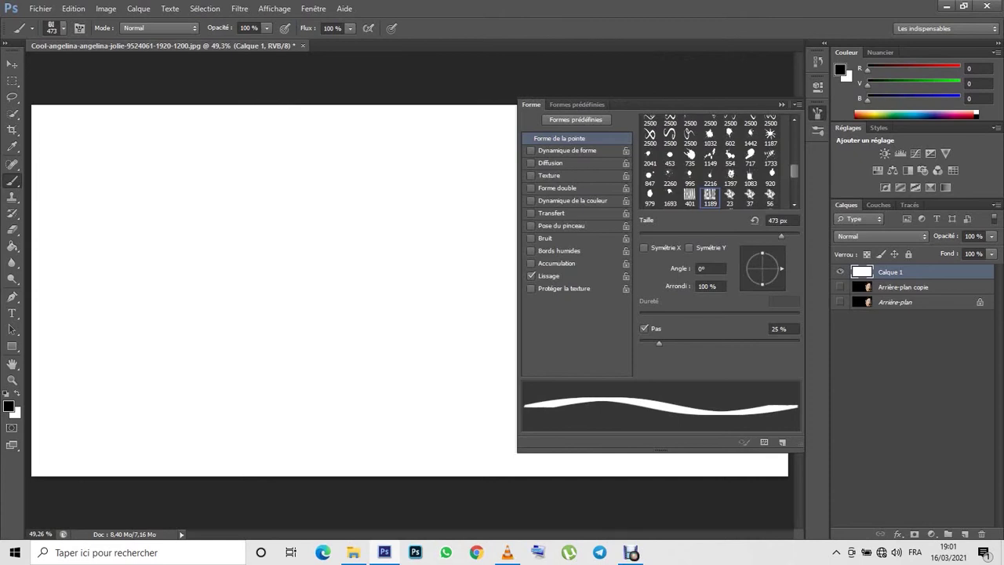
Give the name brush 1000% spacing, shape dynamics, 1000% scatter with count 13, and transfer
drag(659, 343, 799, 343)
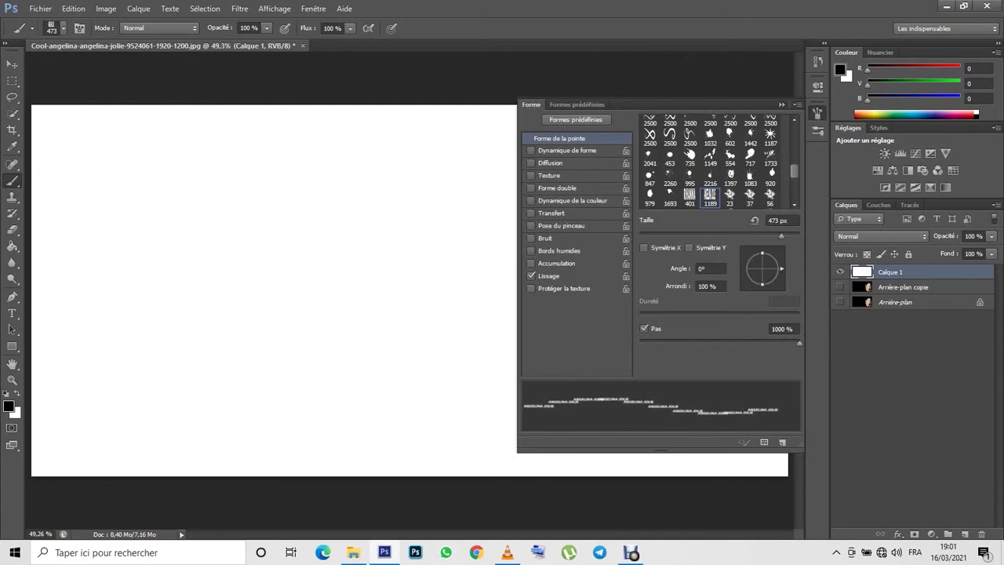
click(530, 150)
click(567, 150)
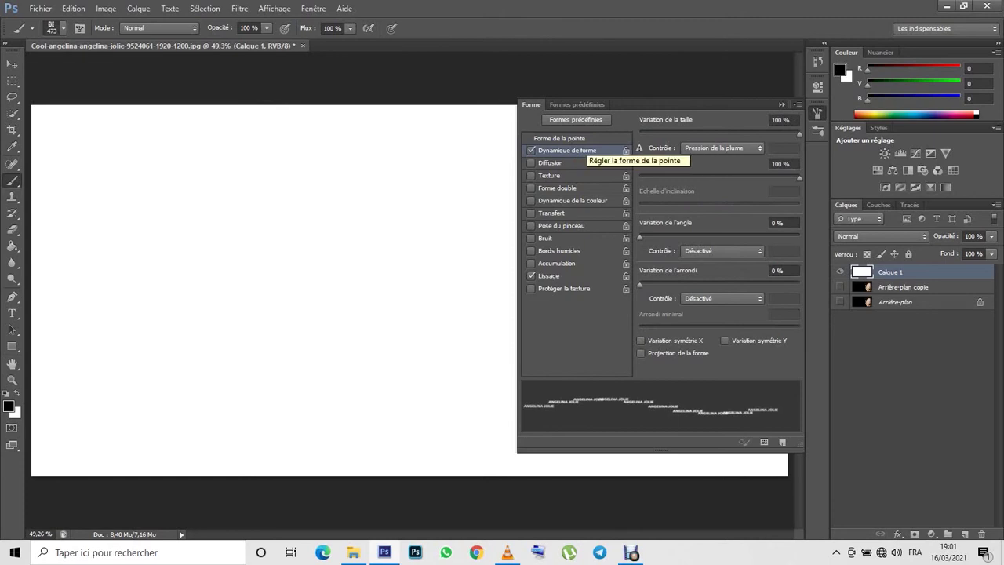
click(531, 162)
click(550, 162)
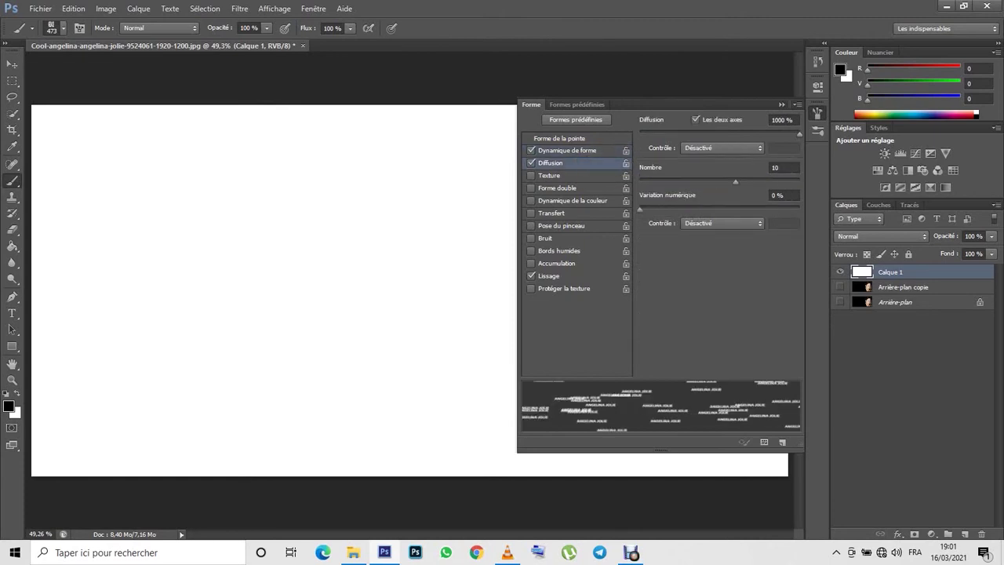
drag(735, 181, 784, 181)
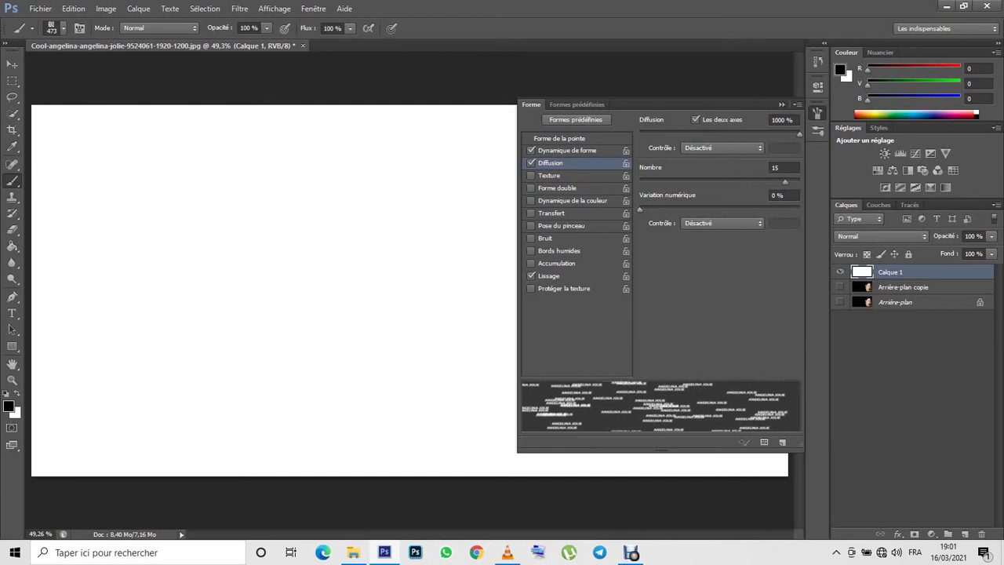
click(531, 213)
click(552, 212)
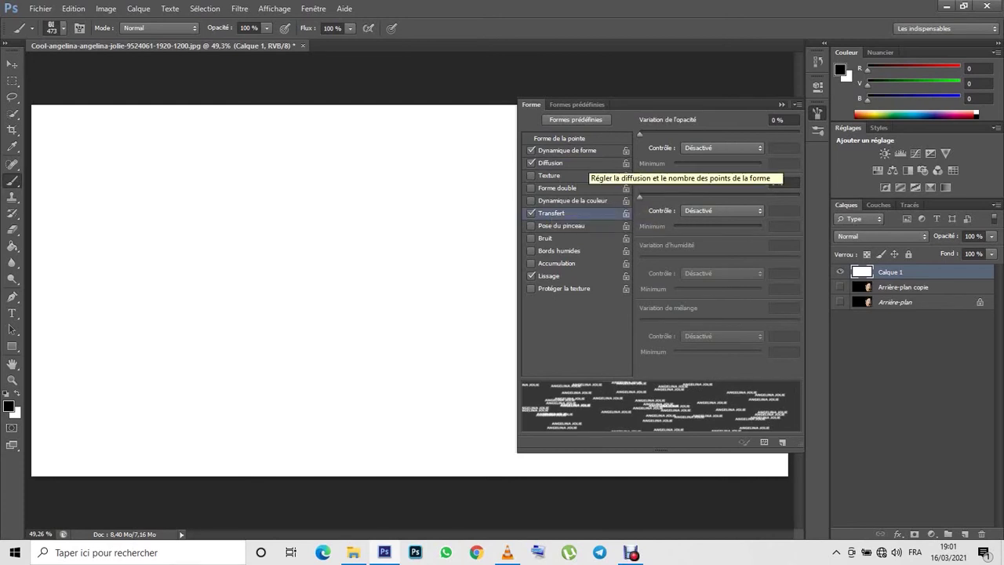
click(550, 162)
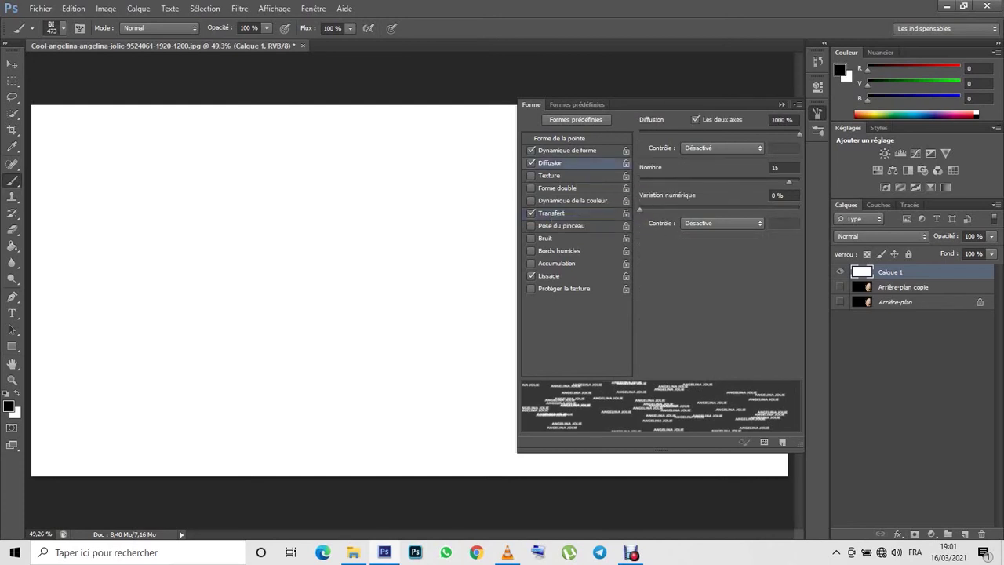
mouse_move(788, 181)
mouse_down()
mouse_move(799, 181)
mouse_move(771, 181)
mouse_up()
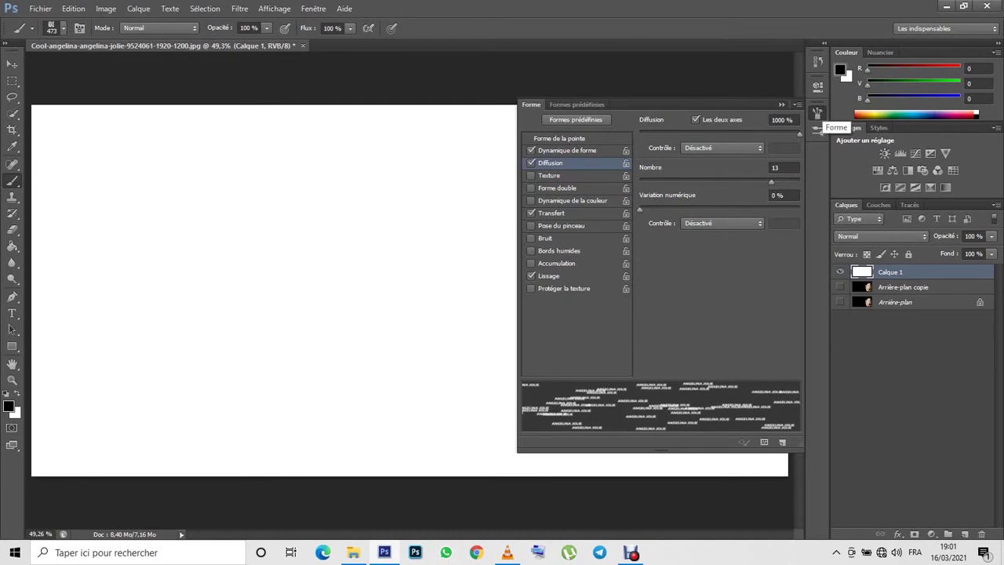
click(817, 113)
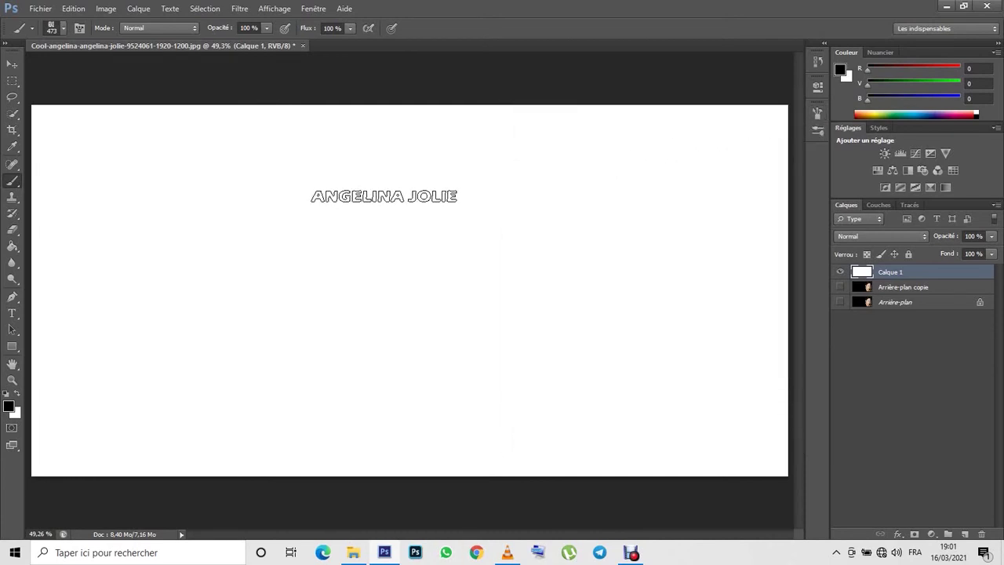
Stamp about a dozen large black ANGELINA JOLIE strokes across the white canvas
click(383, 197)
click(383, 197)
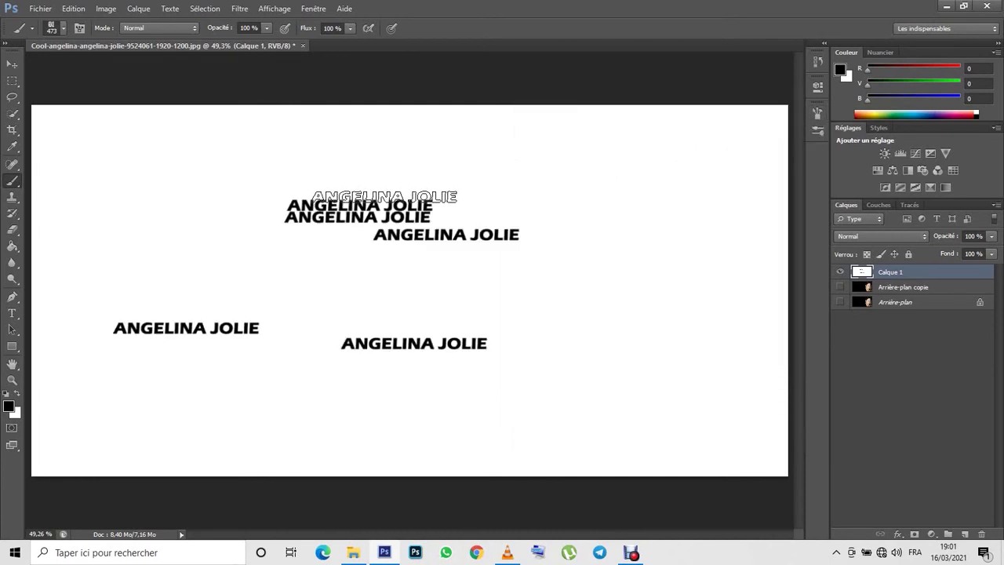
drag(561, 193, 646, 194)
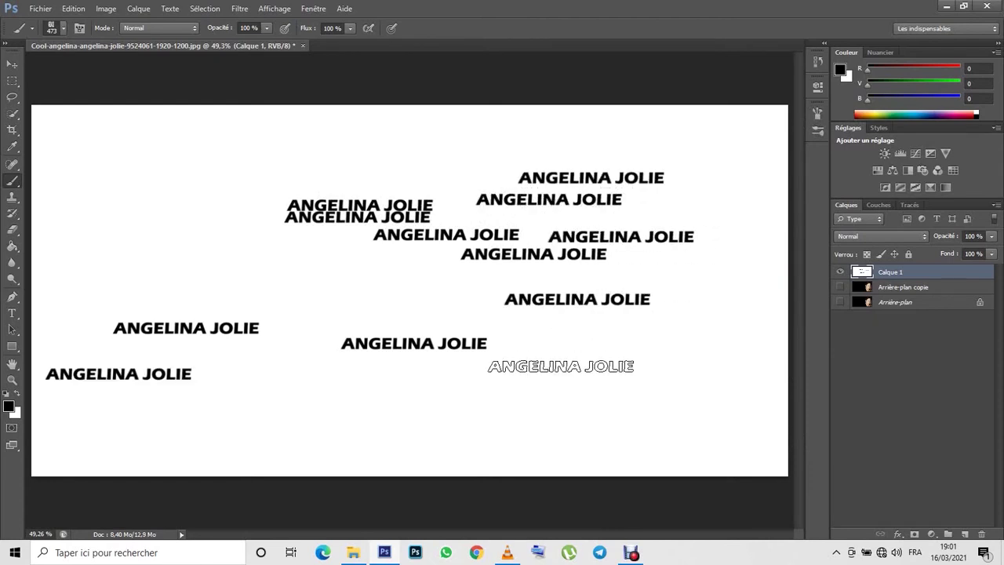
right_click(497, 362)
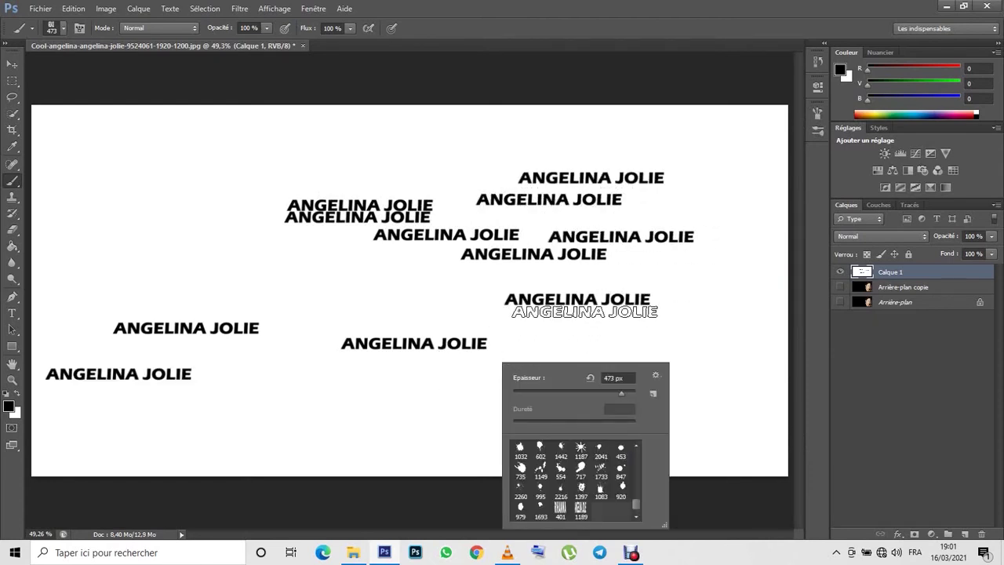
Shrink the brush to 86 px and paint small name stamps in the centre and left
drag(621, 393, 565, 392)
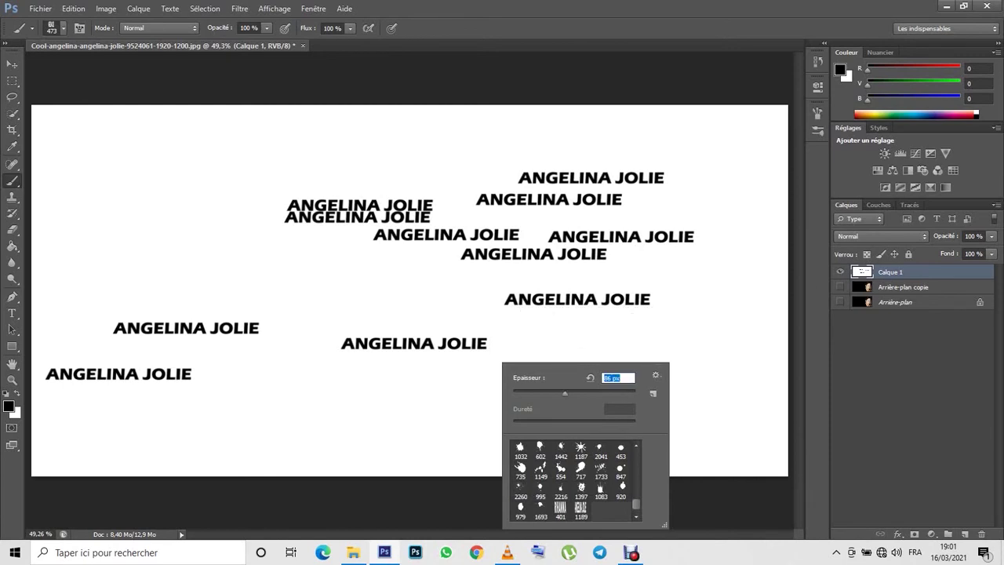
key(Return)
drag(384, 313, 392, 439)
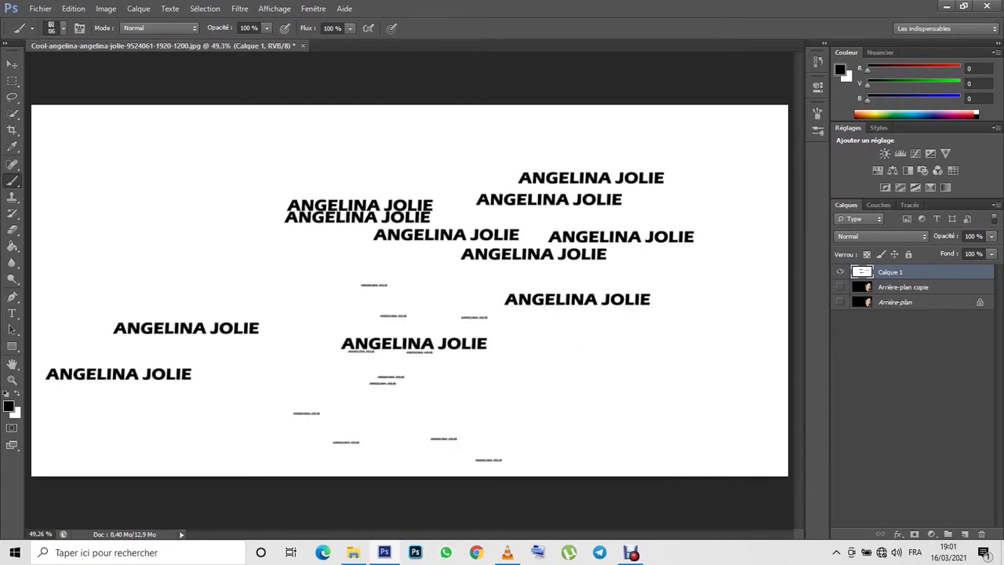
drag(329, 369, 259, 330)
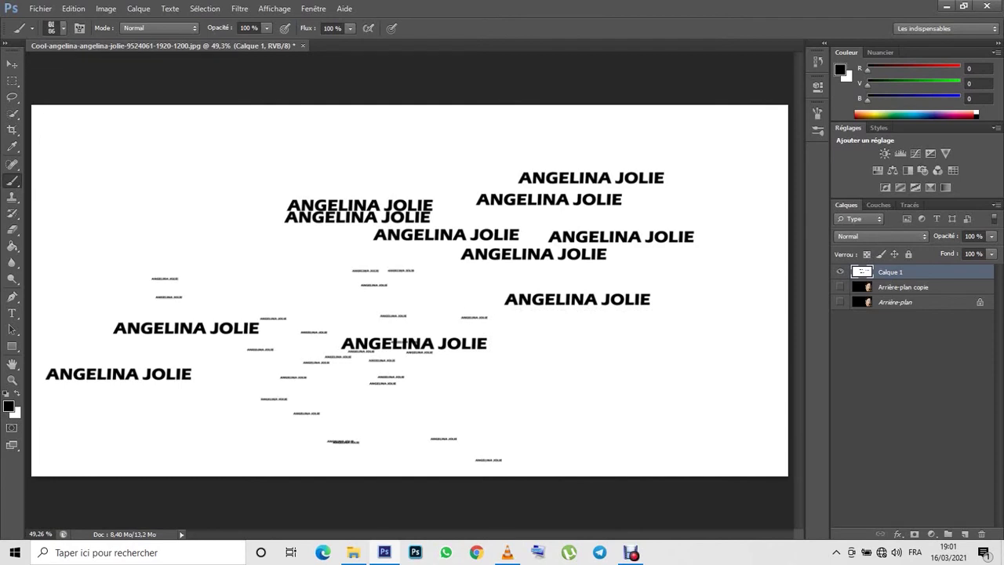
drag(314, 360, 282, 298)
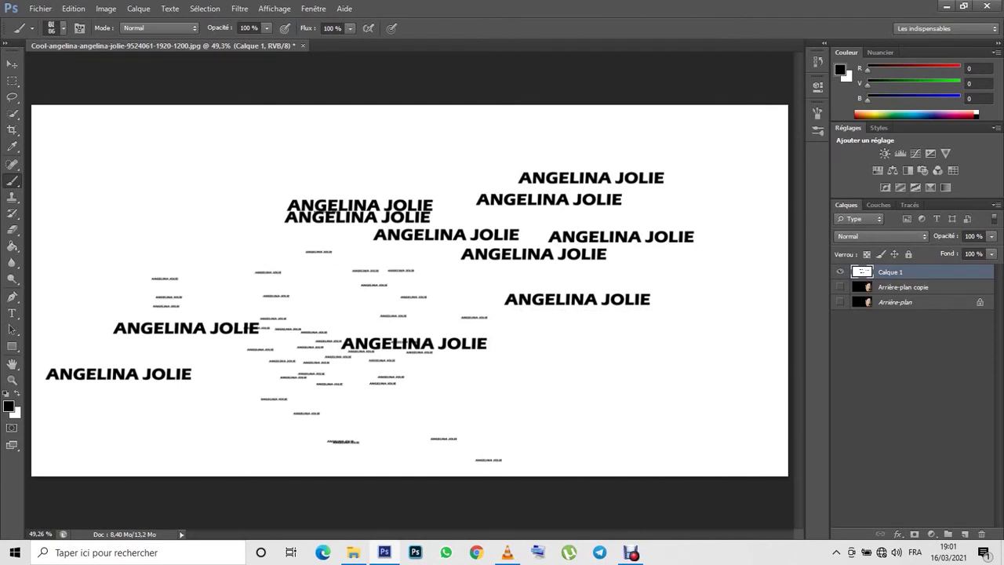
Fill the right side and lower middle with dense small name stamps
mouse_move(675, 176)
mouse_down()
mouse_move(690, 219)
mouse_move(659, 368)
mouse_move(612, 313)
mouse_move(619, 407)
mouse_up()
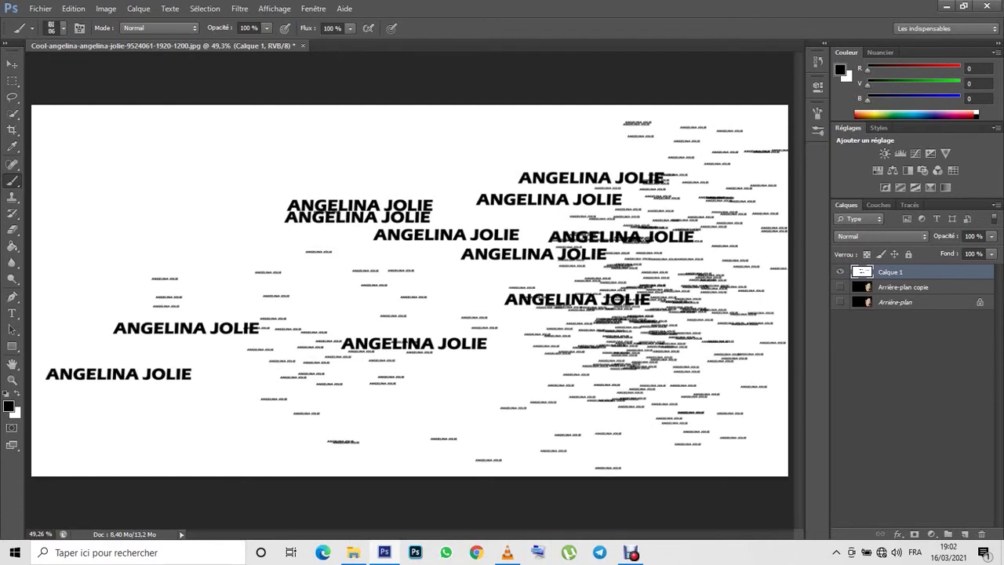
drag(565, 392, 675, 377)
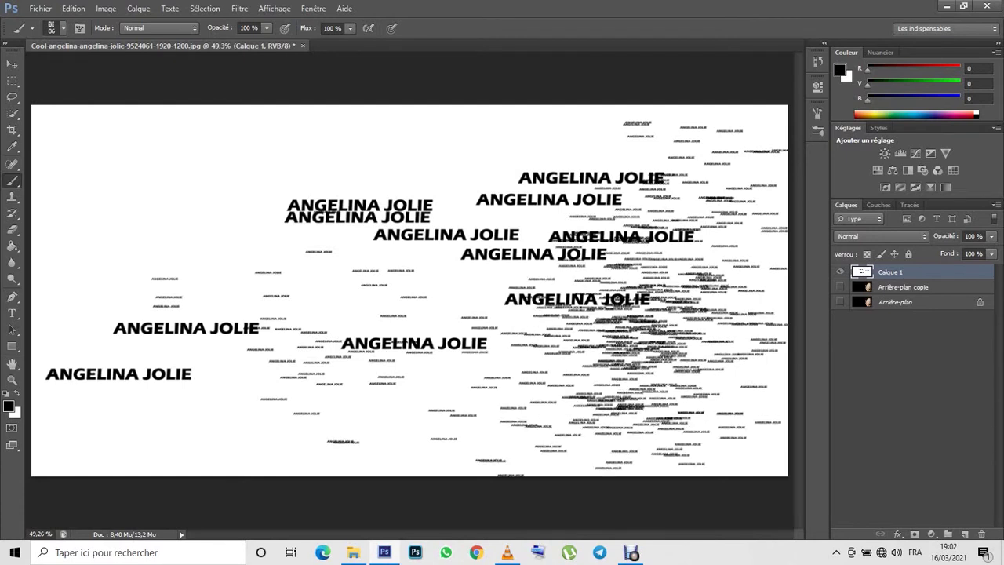
drag(659, 329, 753, 369)
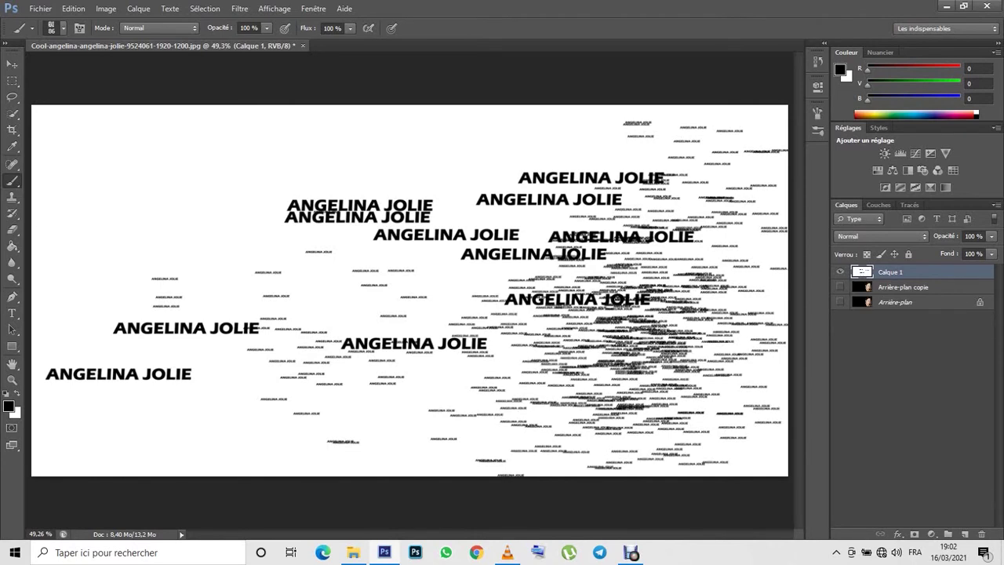
mouse_move(706, 408)
mouse_down()
mouse_move(690, 439)
mouse_move(510, 416)
mouse_up()
mouse_move(486, 443)
mouse_down()
mouse_move(439, 408)
mouse_move(502, 376)
mouse_move(518, 345)
mouse_move(588, 314)
mouse_move(612, 337)
mouse_move(643, 314)
mouse_move(706, 353)
mouse_move(690, 337)
mouse_up()
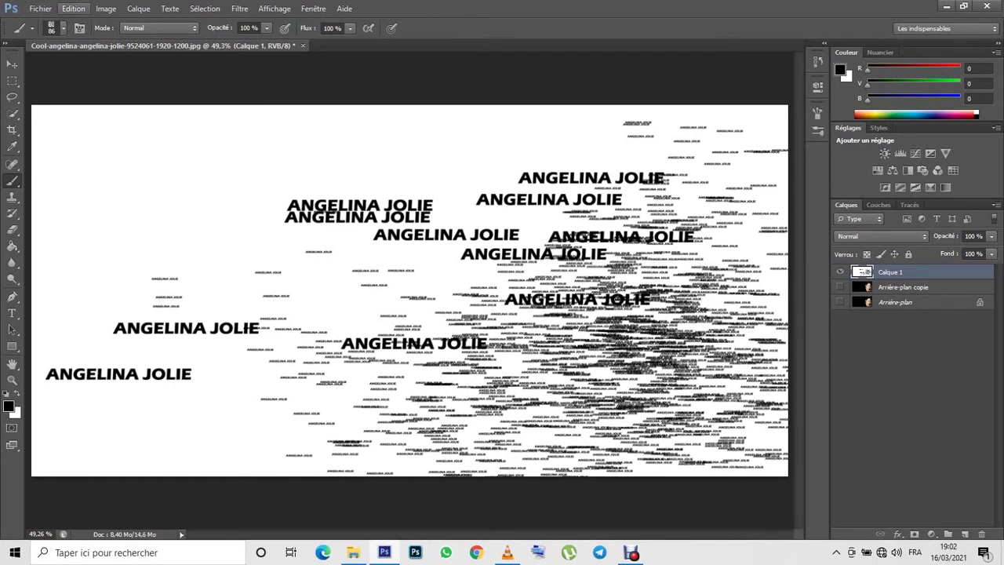
Step back twice to remove the heaviest final strokes
click(73, 9)
click(78, 45)
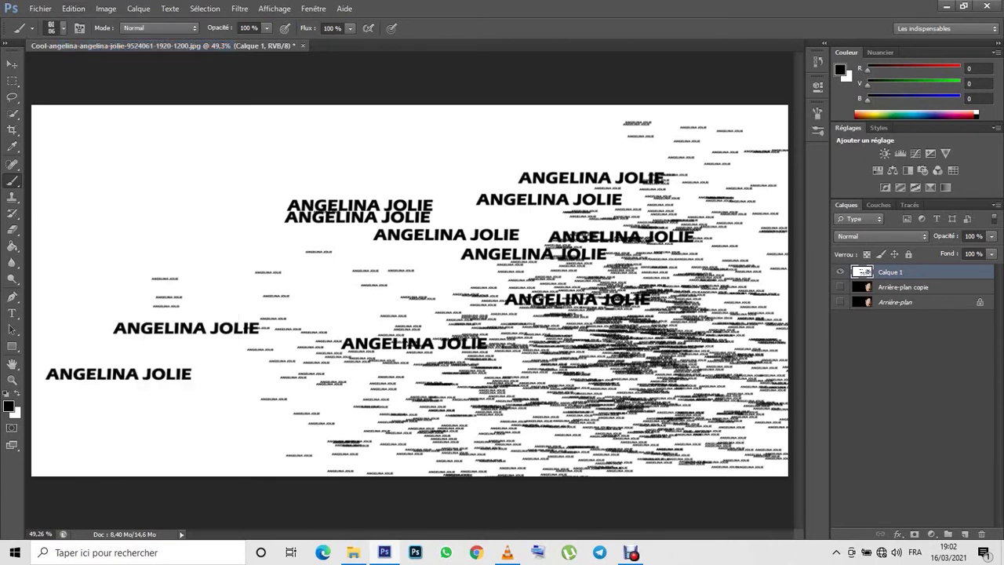
click(73, 8)
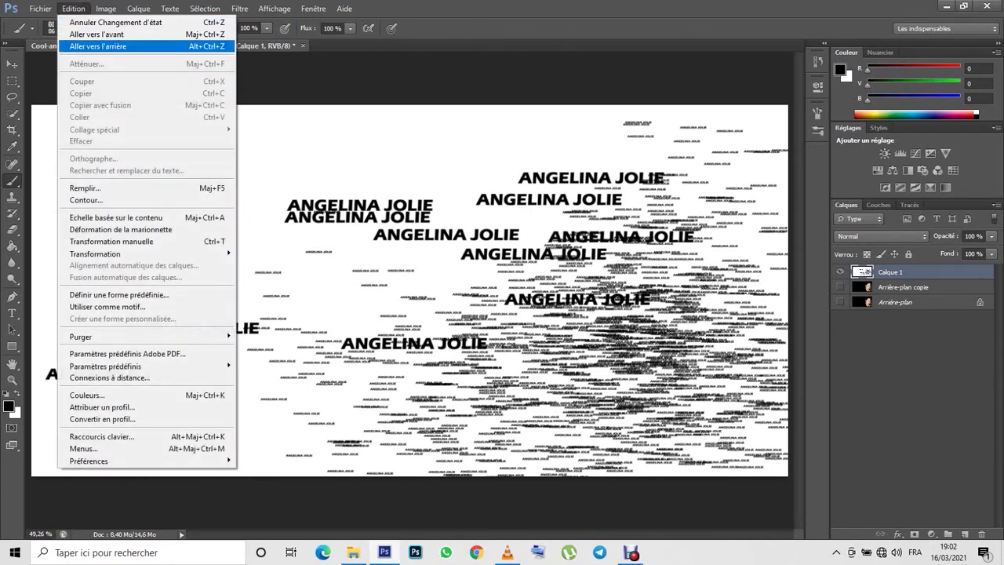
click(98, 45)
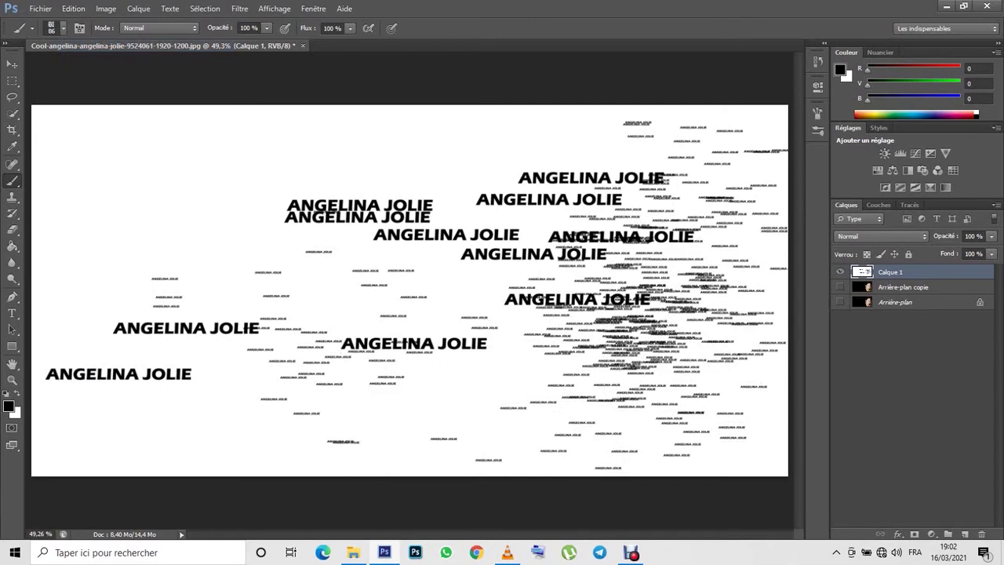
Set the brush to 185 px and stamp name text across the left half
right_click(477, 127)
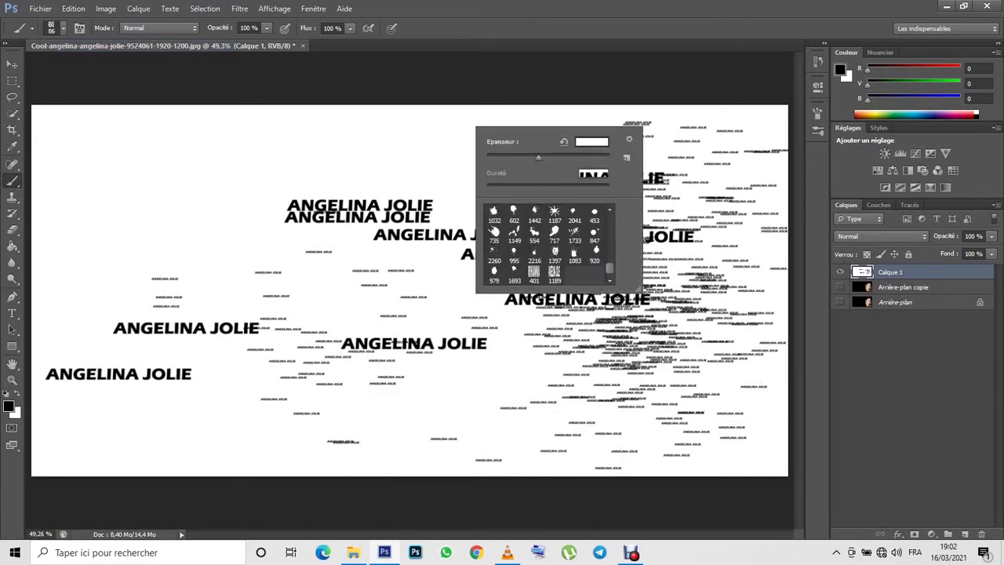
drag(538, 157, 573, 157)
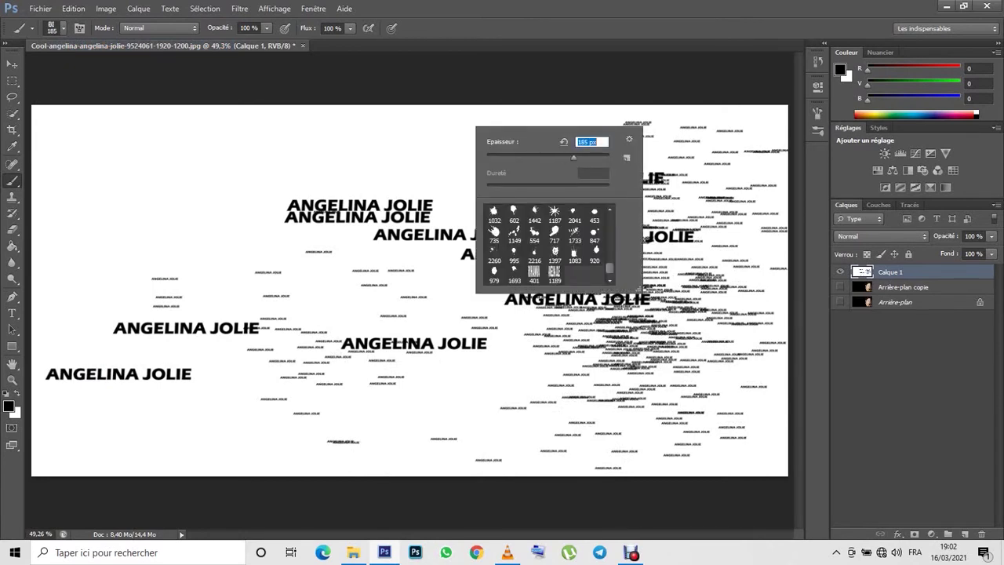
key(Return)
drag(439, 157, 486, 235)
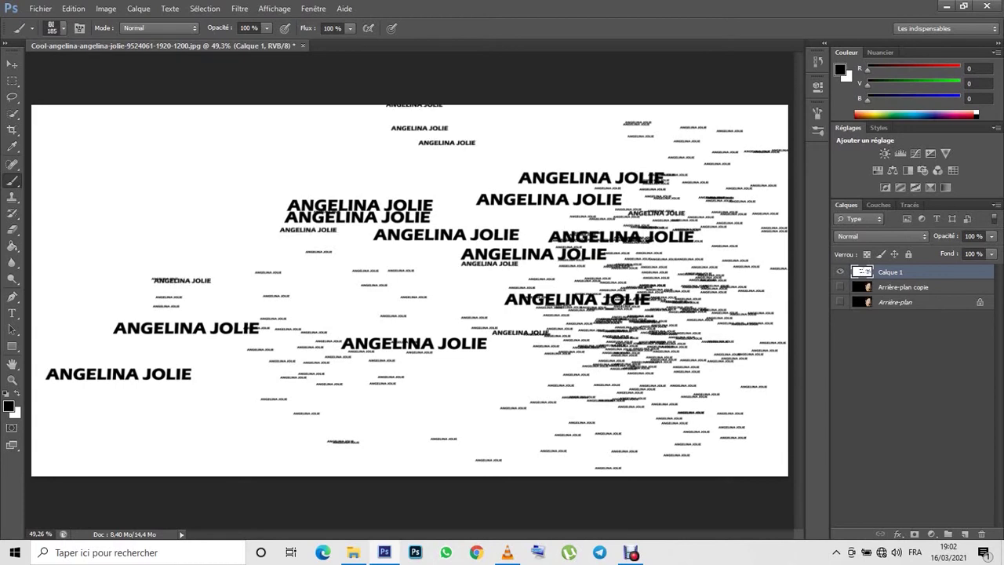
drag(329, 283, 141, 235)
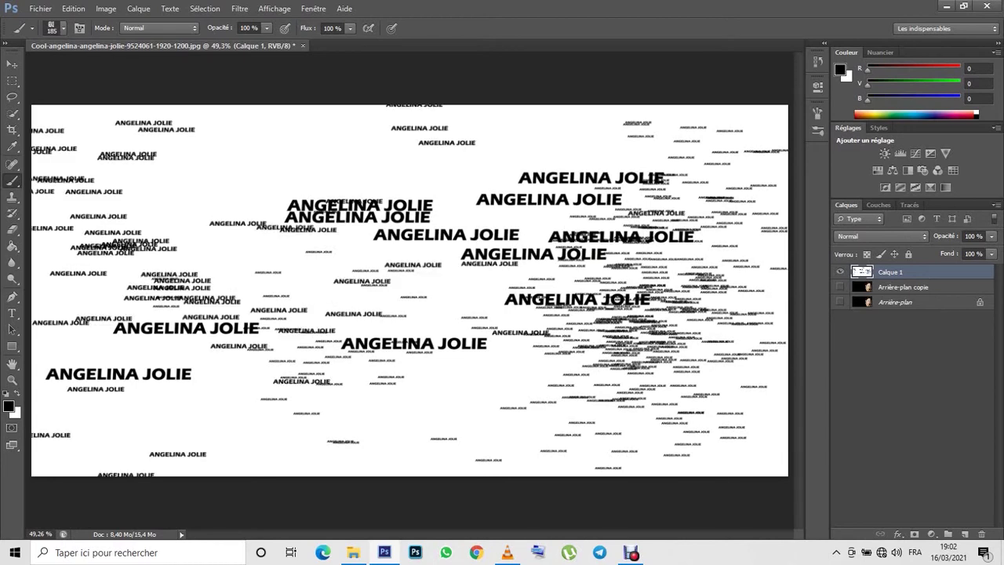
drag(219, 251, 329, 424)
drag(203, 282, 251, 408)
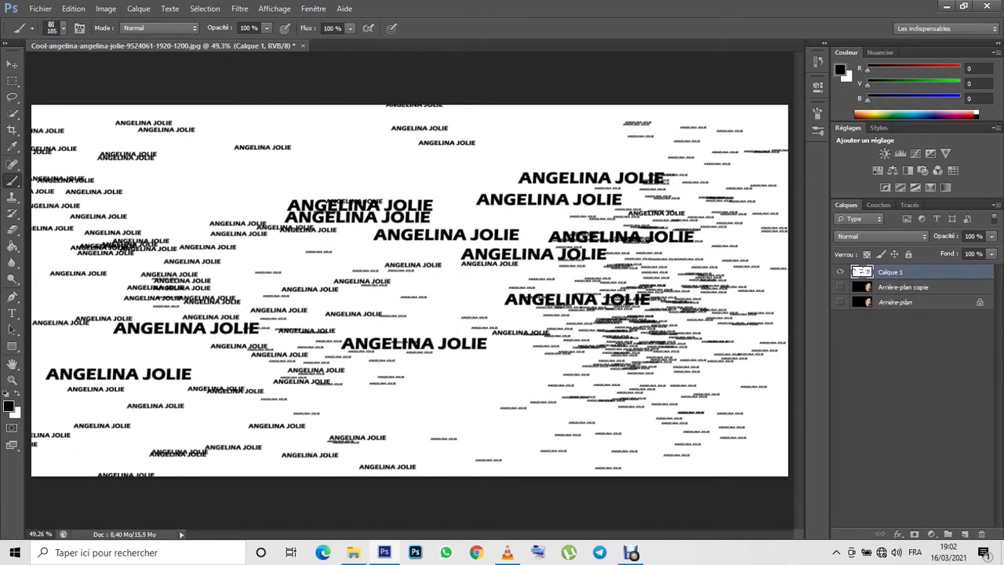
Enlarge the brush to 1289 px and stamp several large names on the left
right_click(698, 202)
drag(794, 233, 821, 233)
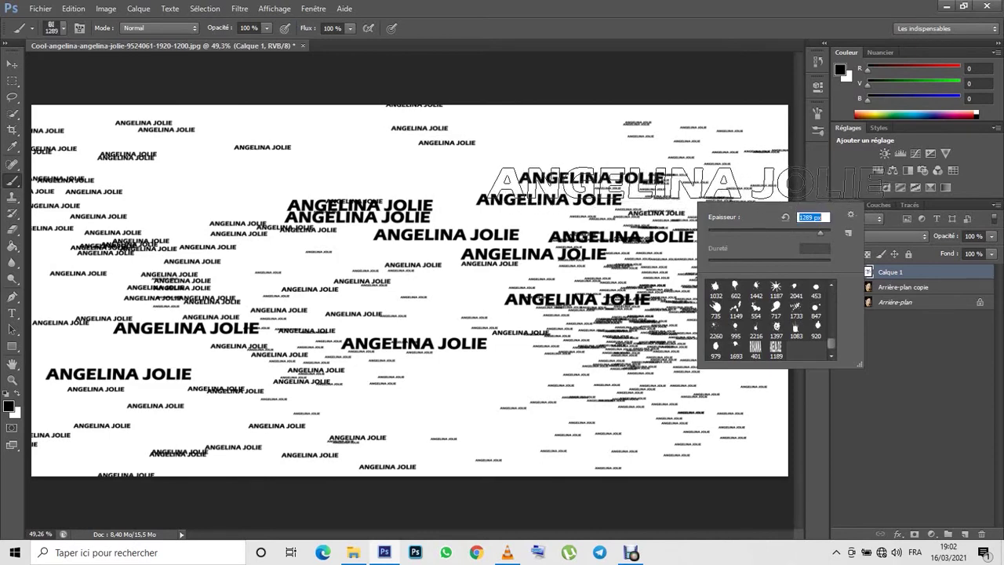
click(292, 163)
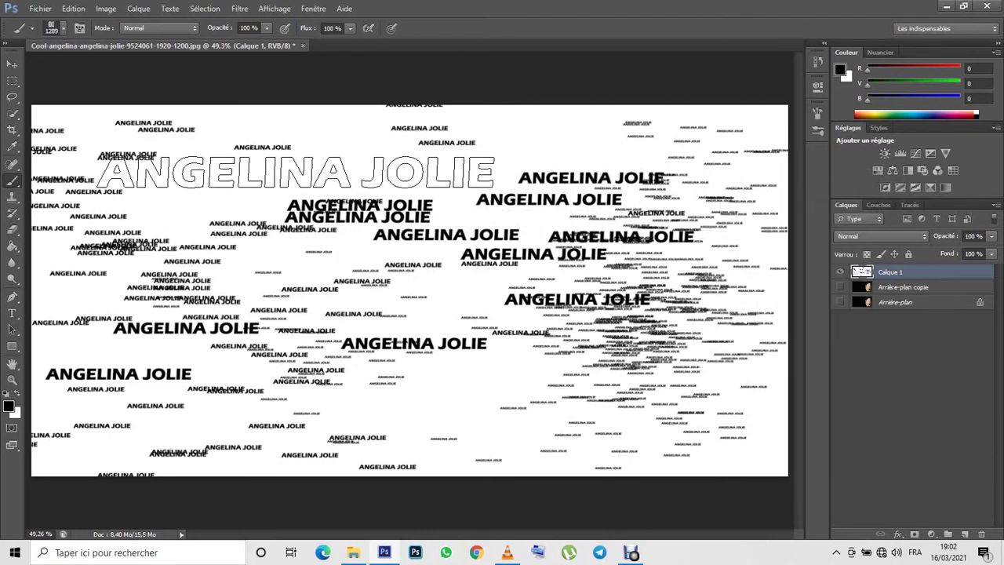
click(273, 134)
click(71, 370)
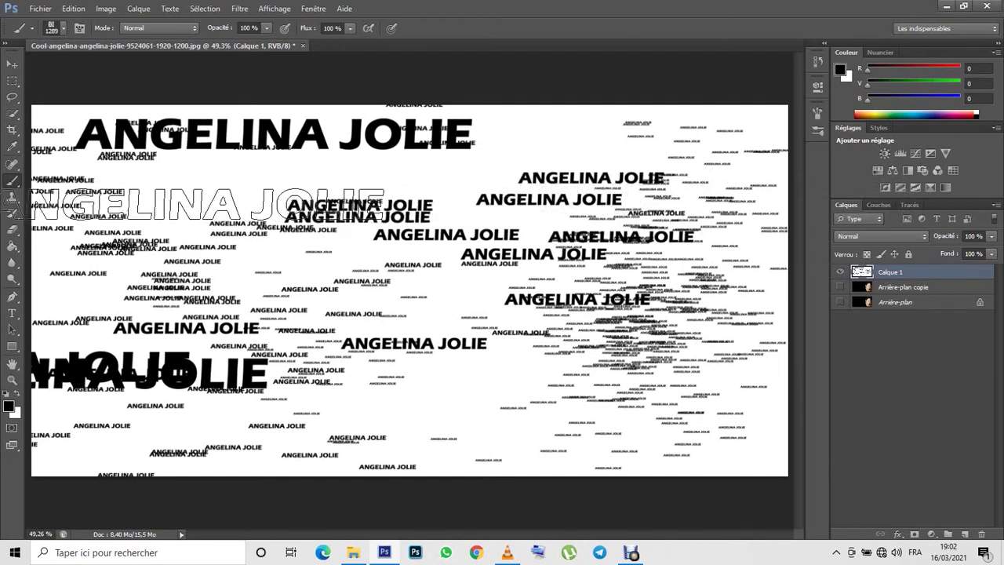
click(233, 229)
click(249, 189)
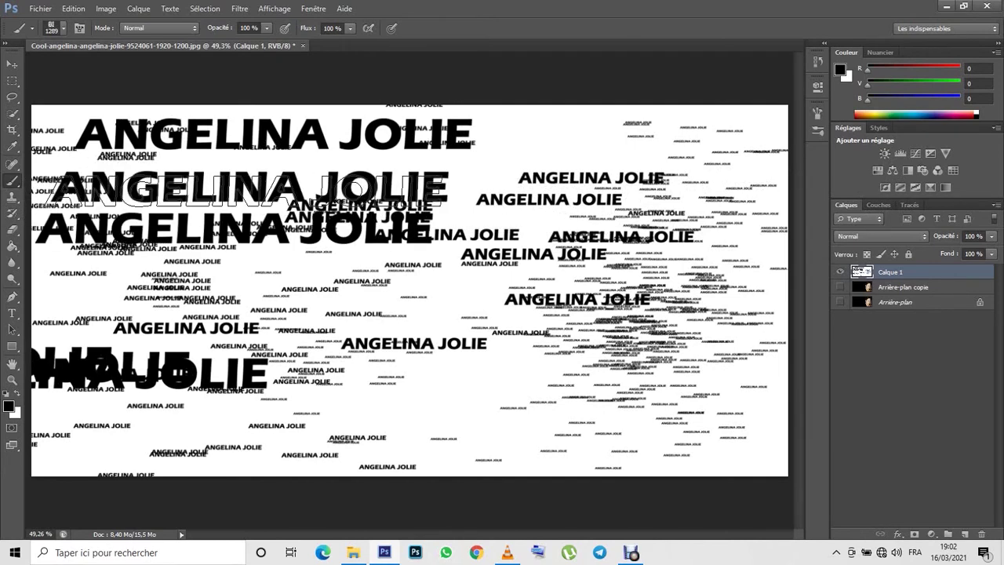
Step back twice to remove the oversized 1289 px stamps
click(73, 8)
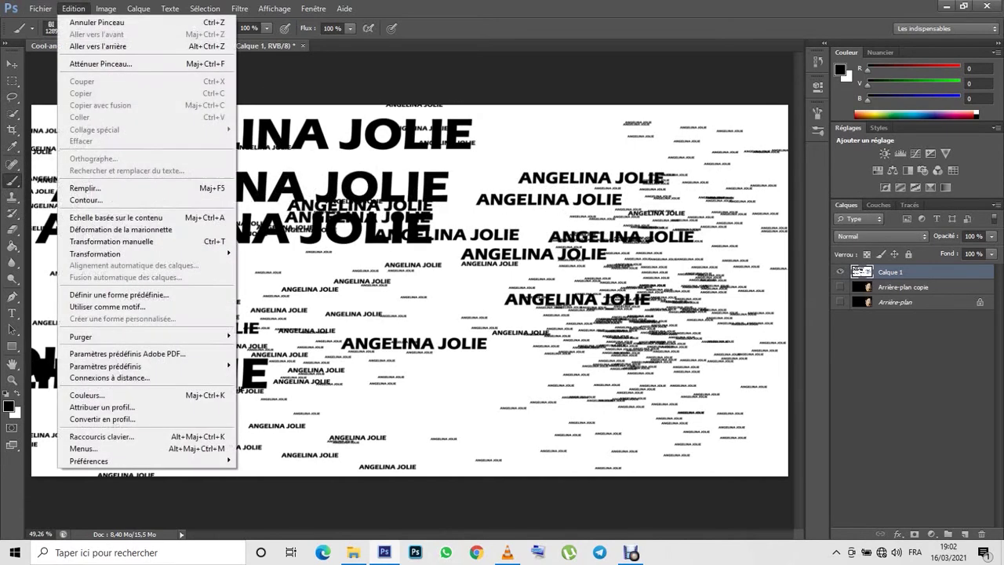
click(98, 46)
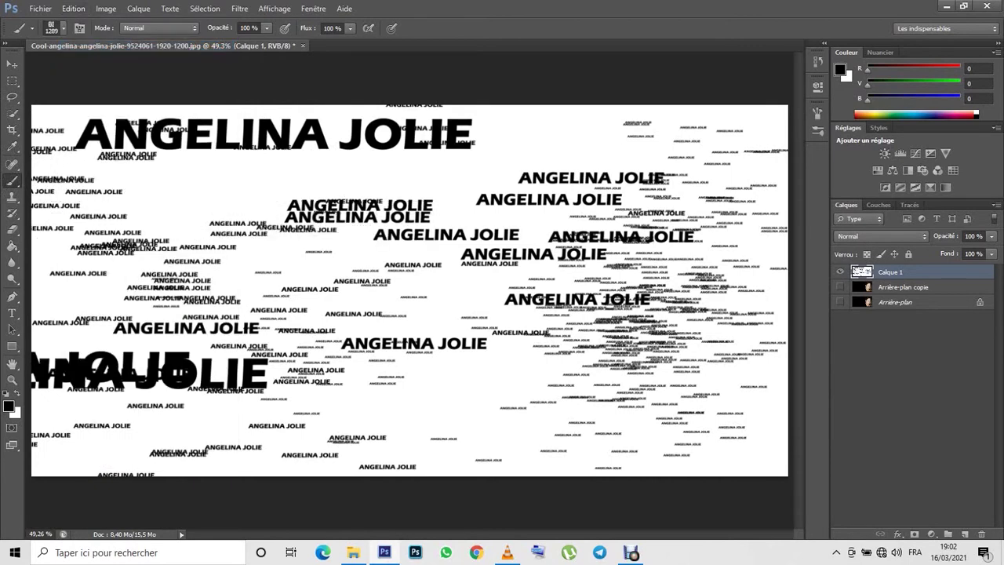
click(73, 9)
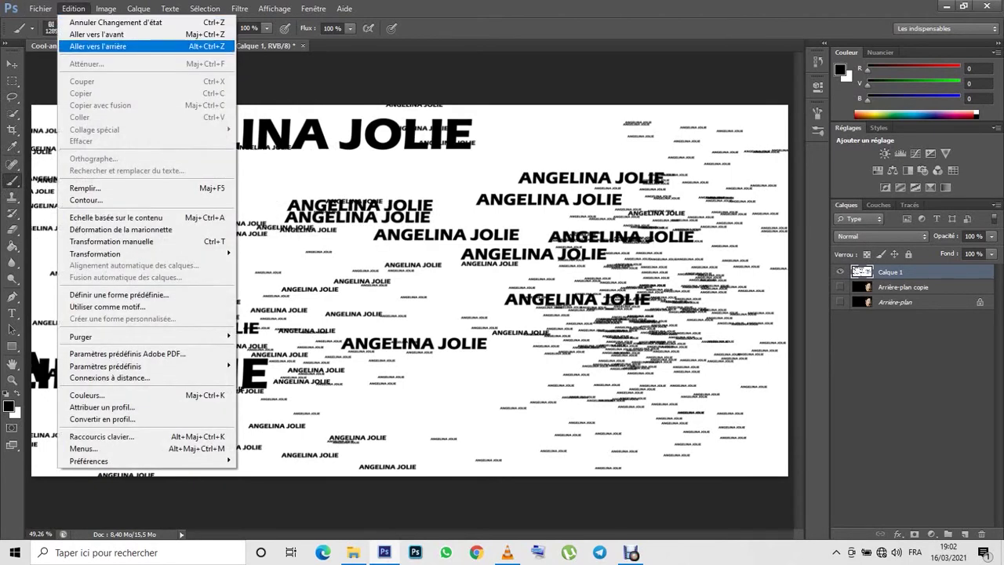
click(99, 44)
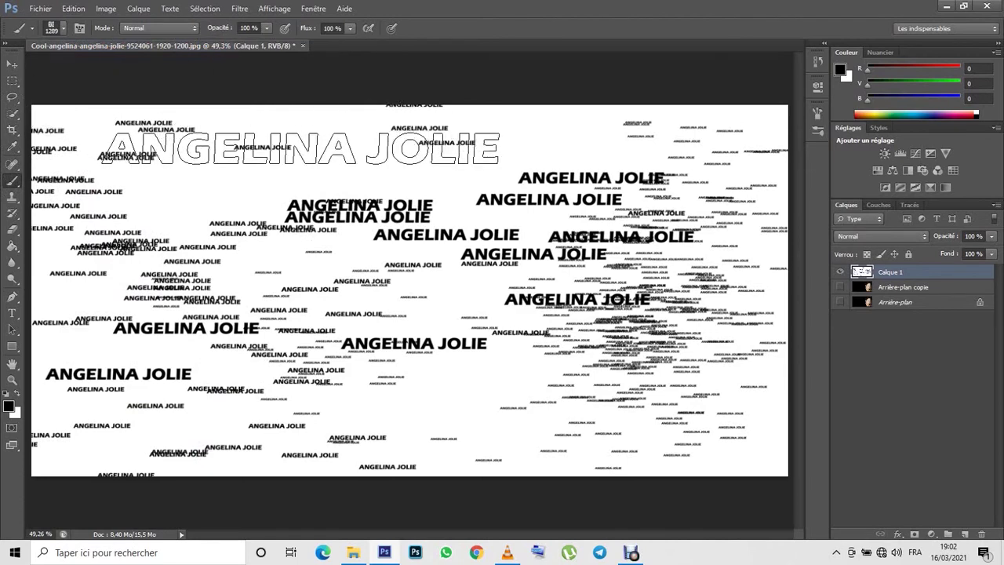
right_click(305, 157)
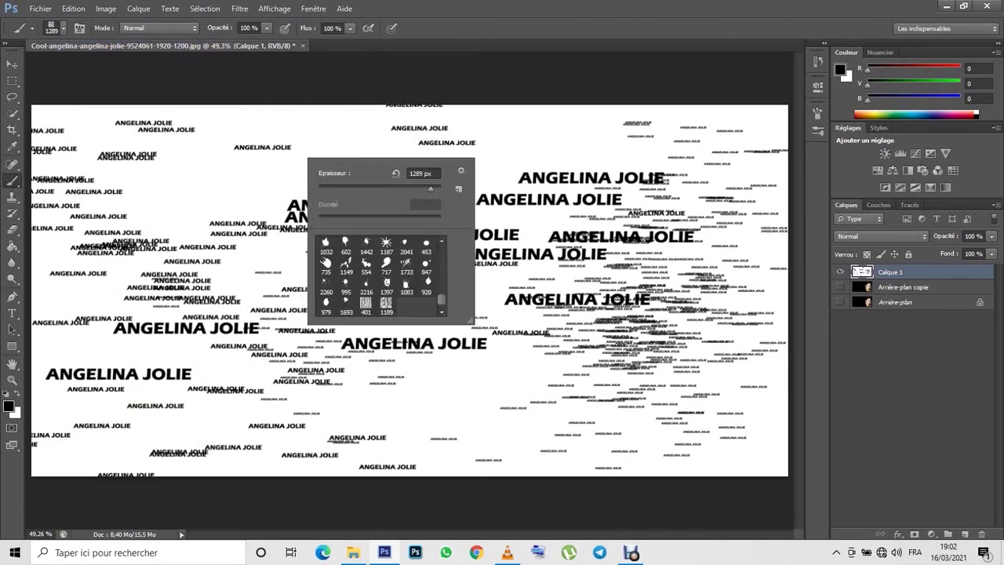
Set the brush to 199 px and stamp small name text, filling the right-centre
text(199)
key(Return)
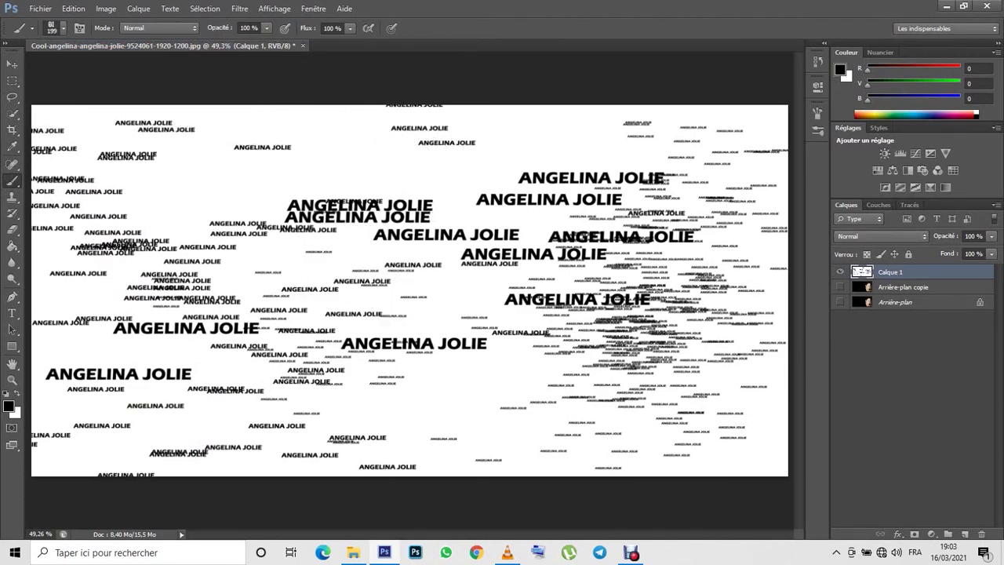
click(195, 151)
click(276, 179)
click(245, 374)
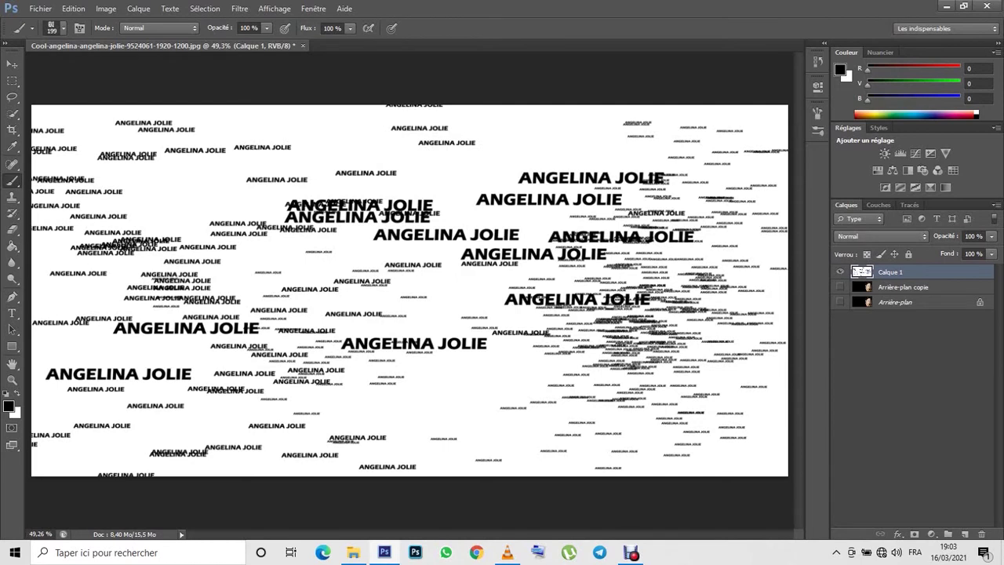
drag(549, 204, 666, 298)
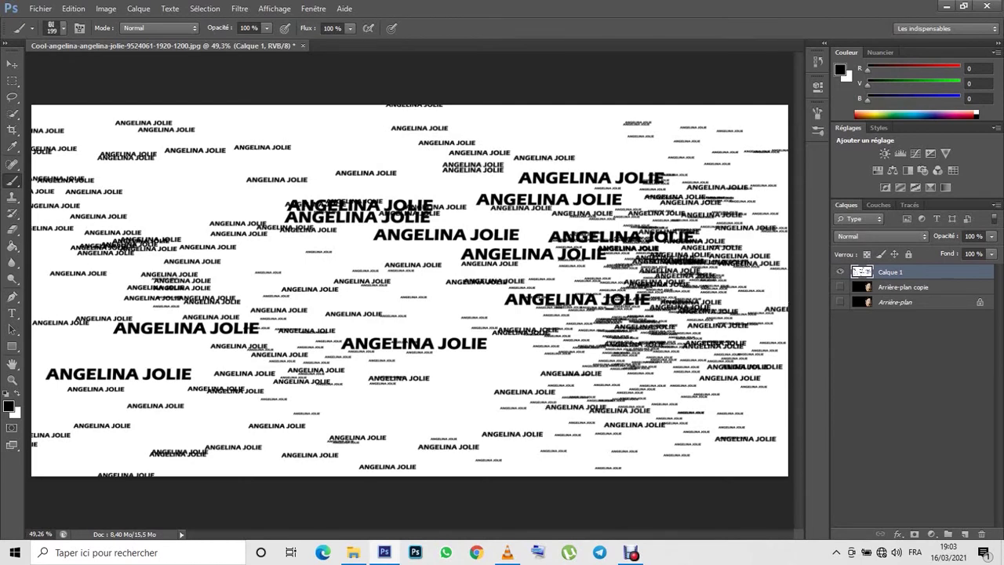
mouse_move(612, 236)
mouse_down()
mouse_move(627, 329)
mouse_move(706, 368)
mouse_up()
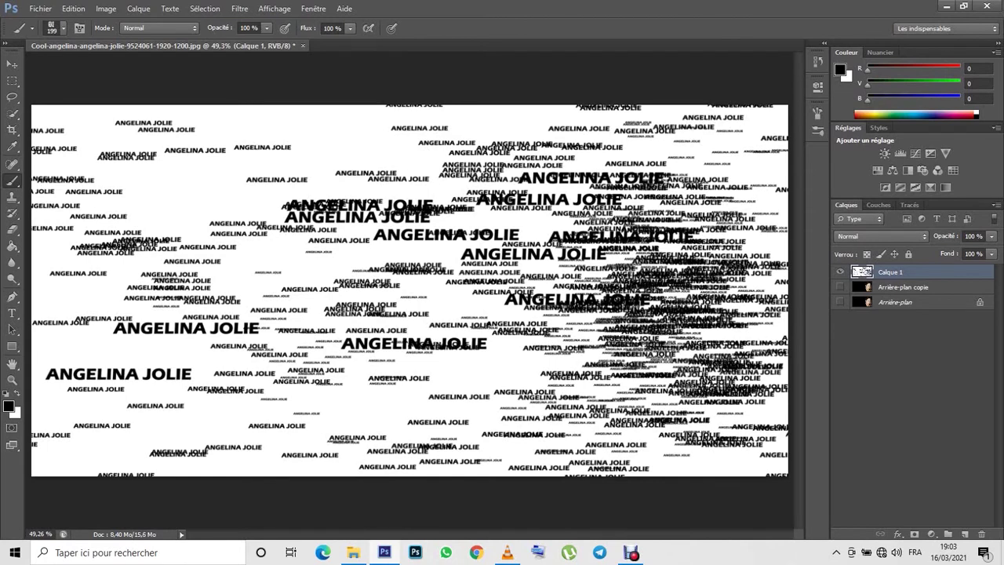
Try a 288 px stamp at upper left, then undo it
right_click(167, 180)
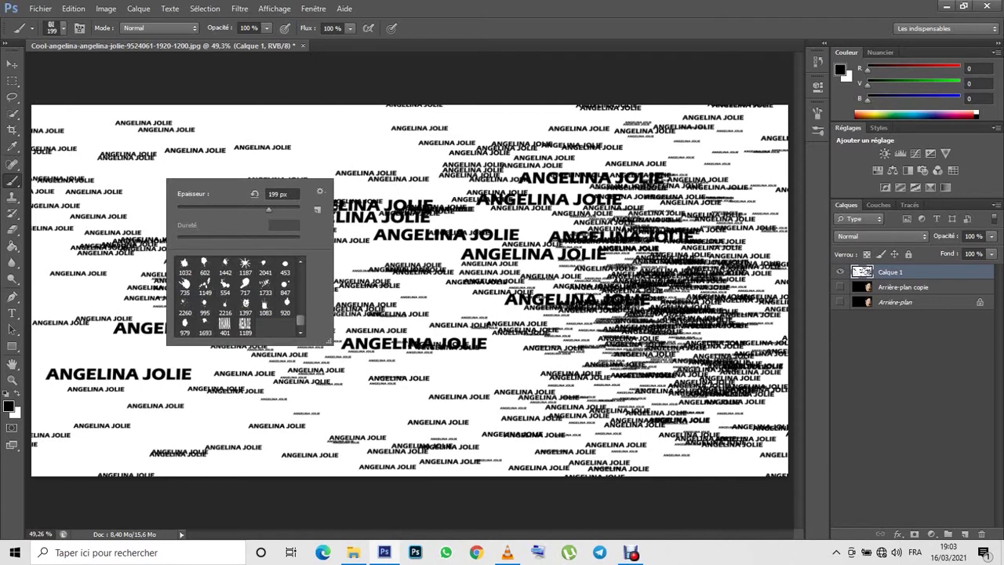
drag(268, 210, 290, 209)
mouse_move(290, 209)
mouse_down()
mouse_move(274, 209)
mouse_move(292, 209)
mouse_up()
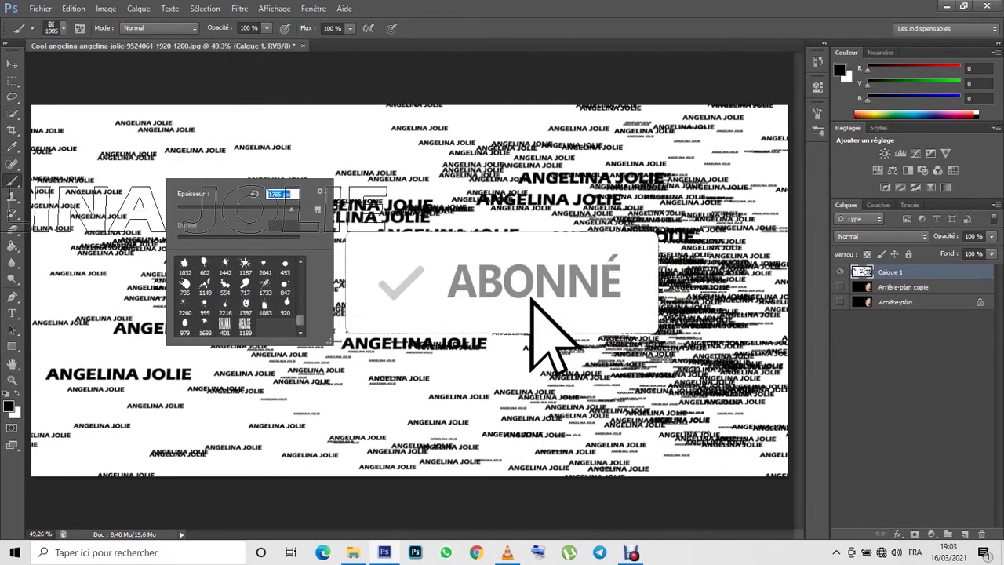
click(197, 179)
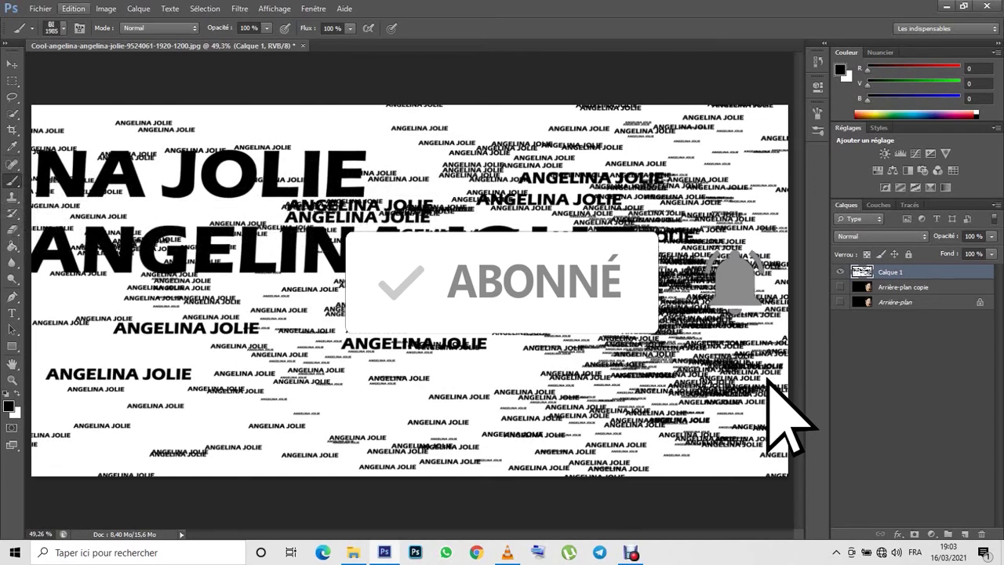
click(73, 8)
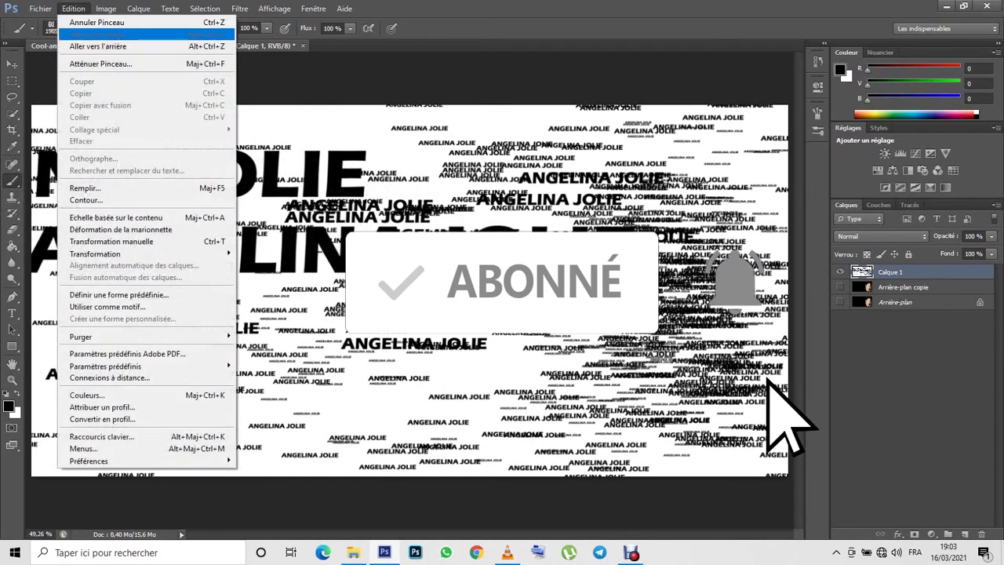
click(98, 46)
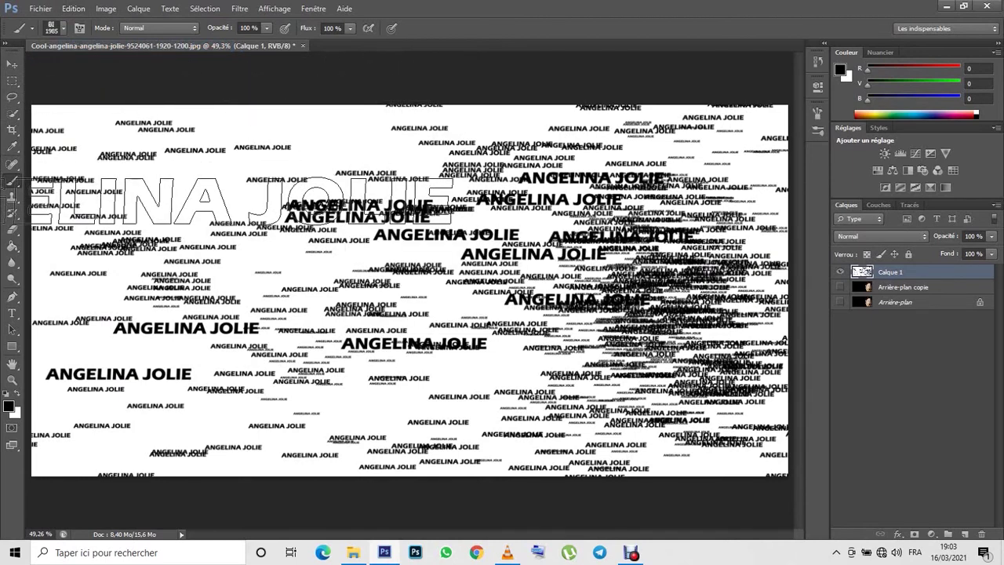
Set the brush to 298 px and paint name stamps across the upper left
right_click(155, 203)
text(174)
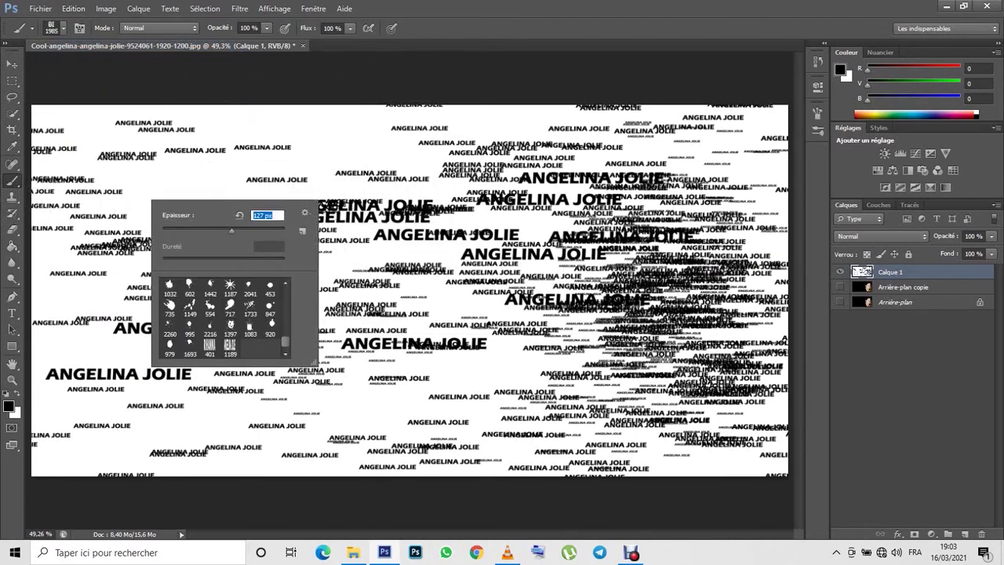
key(Return)
text(298)
key(Return)
drag(136, 176, 195, 202)
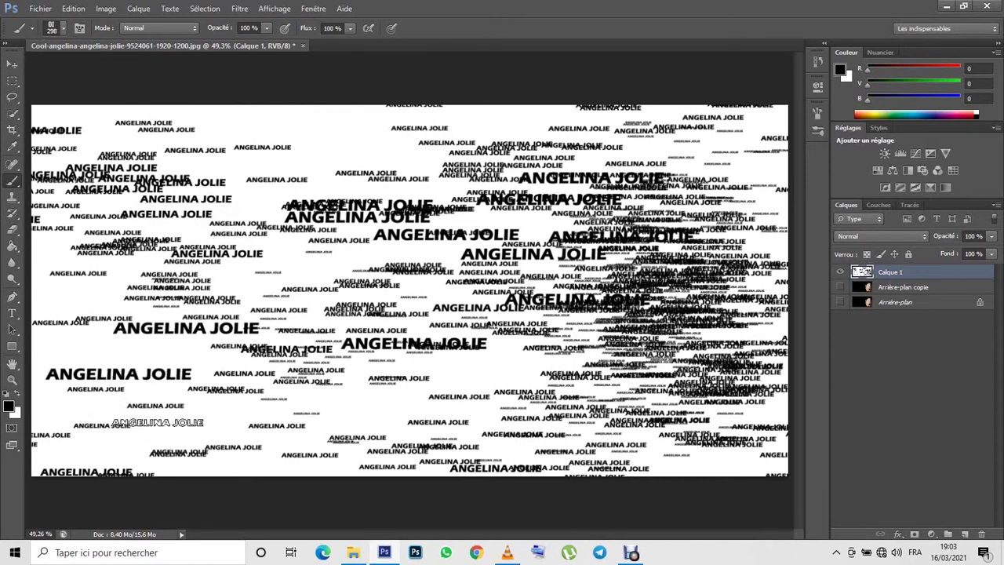
drag(158, 422, 154, 418)
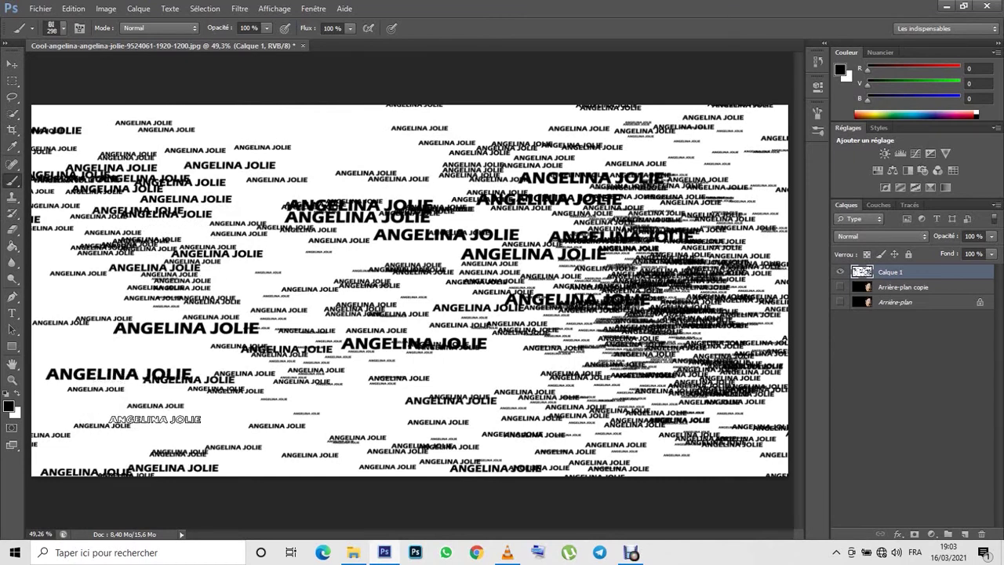
Fill remaining white gaps with stamps, then make Arrière-plan copie visible again
drag(59, 400, 101, 386)
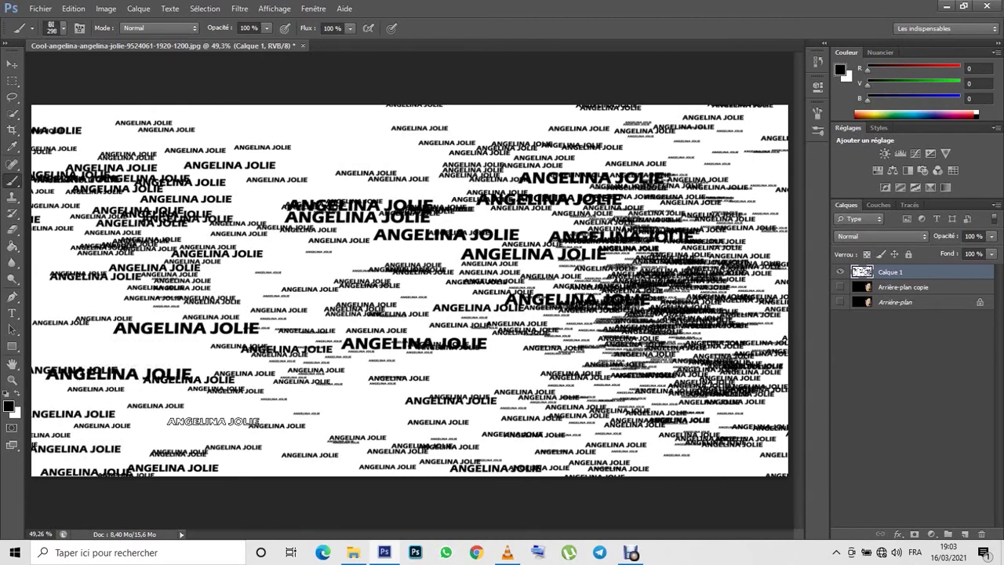
drag(206, 422, 206, 421)
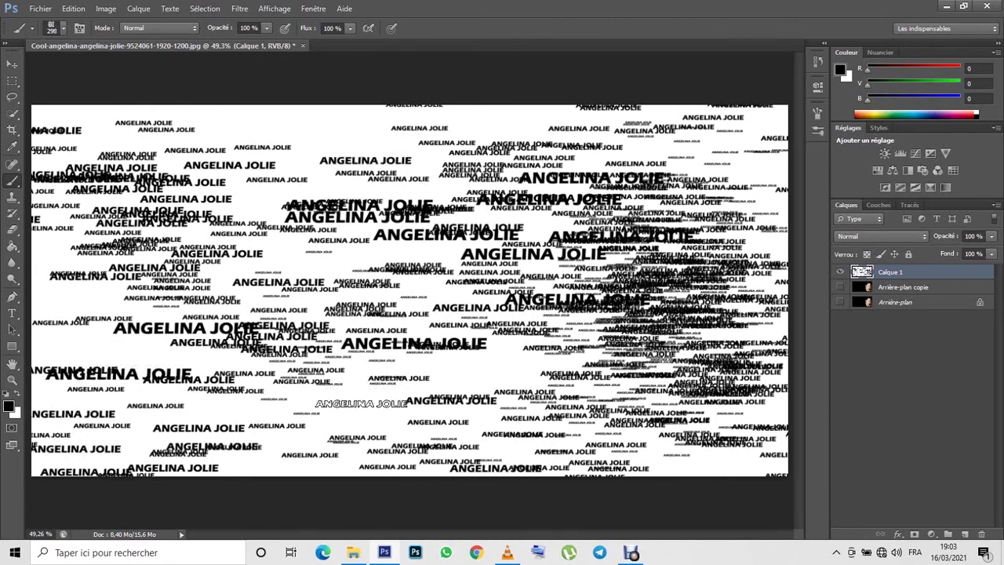
drag(363, 400, 357, 396)
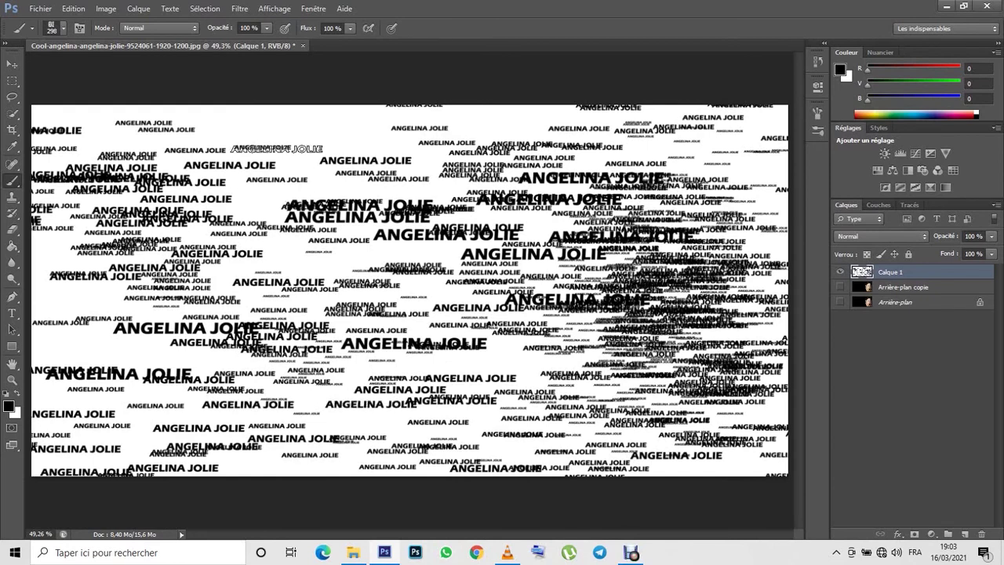
mouse_move(262, 121)
mouse_down()
mouse_move(279, 121)
mouse_move(233, 114)
mouse_up()
click(279, 121)
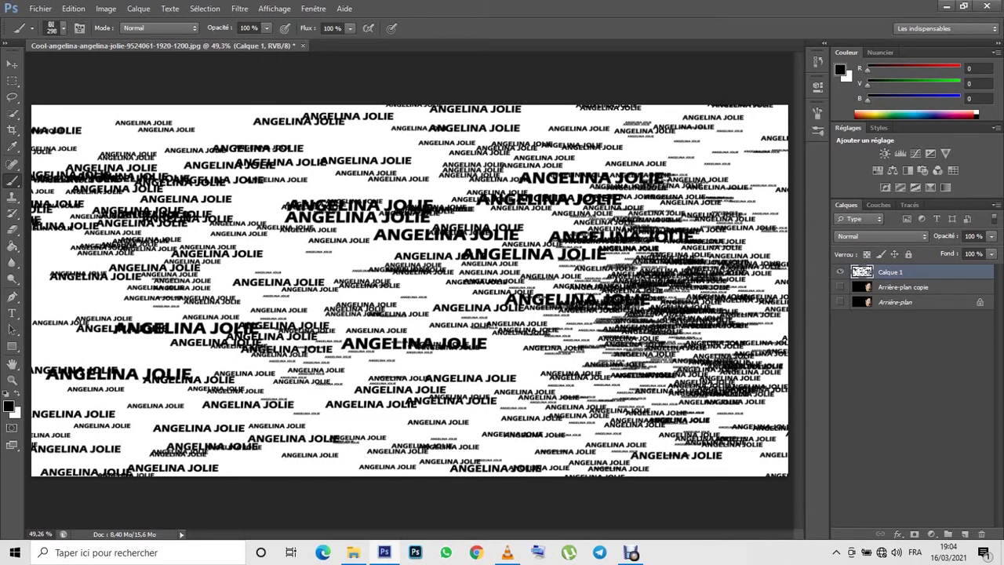
mouse_move(540, 363)
mouse_down()
mouse_move(535, 351)
mouse_move(570, 321)
mouse_up()
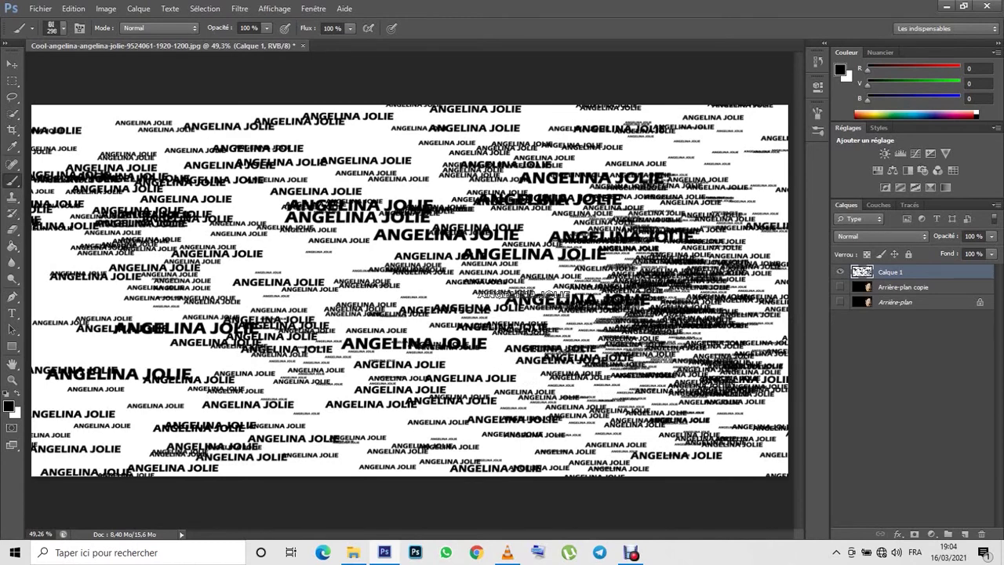
click(87, 285)
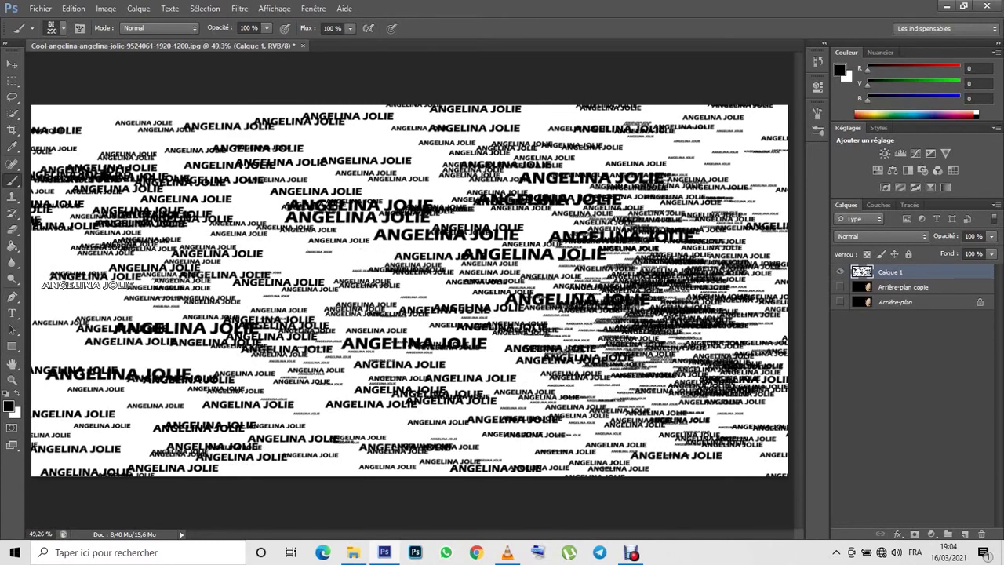
click(261, 251)
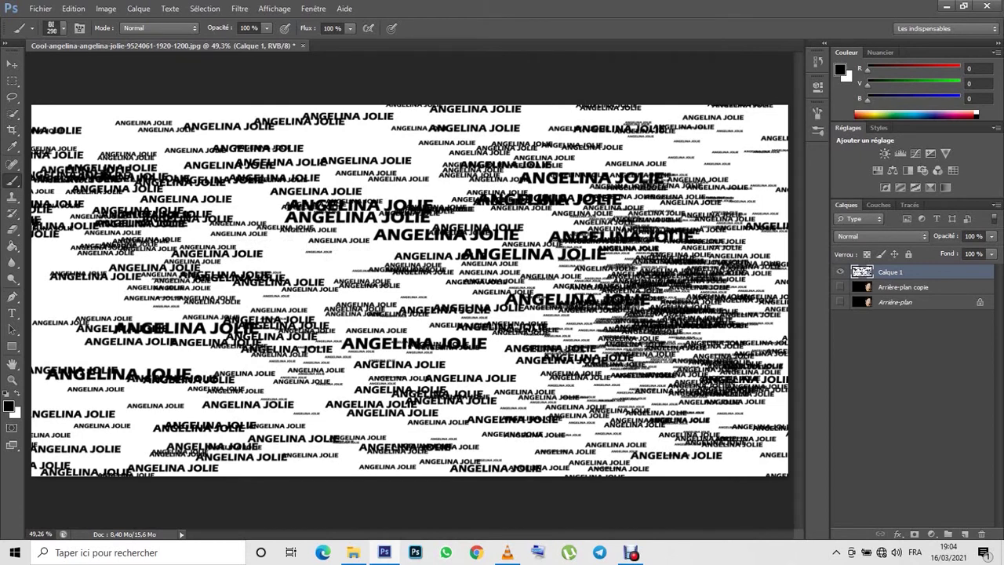
click(840, 287)
Move Arrière-plan copie above Calque 1, add a layer mask and turn it black
drag(901, 287, 902, 272)
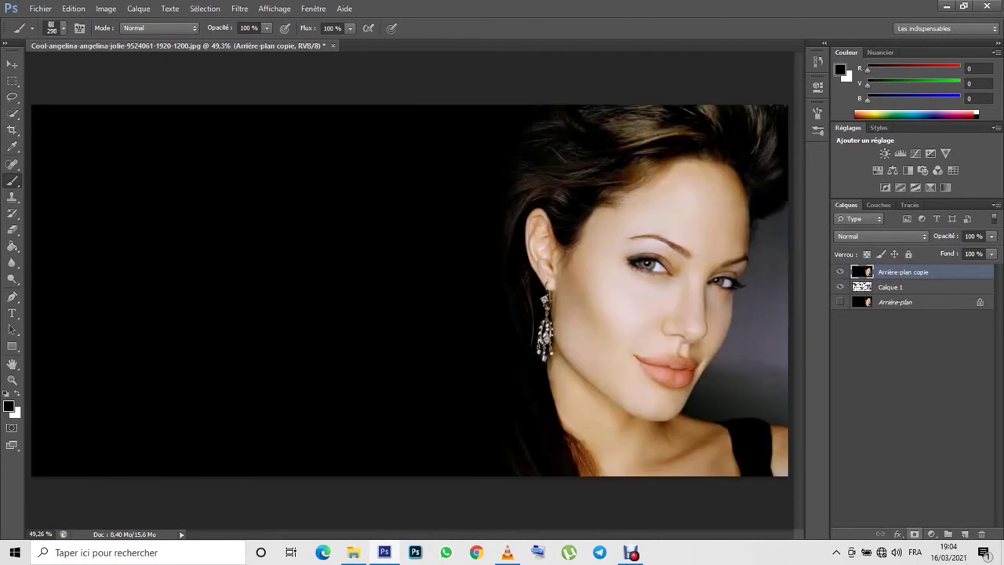
click(915, 534)
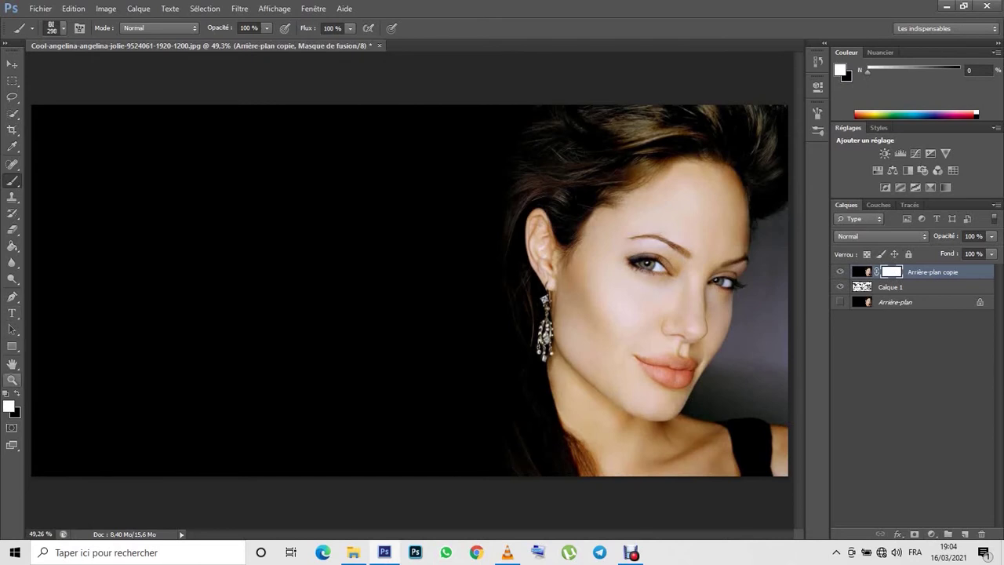
key(x)
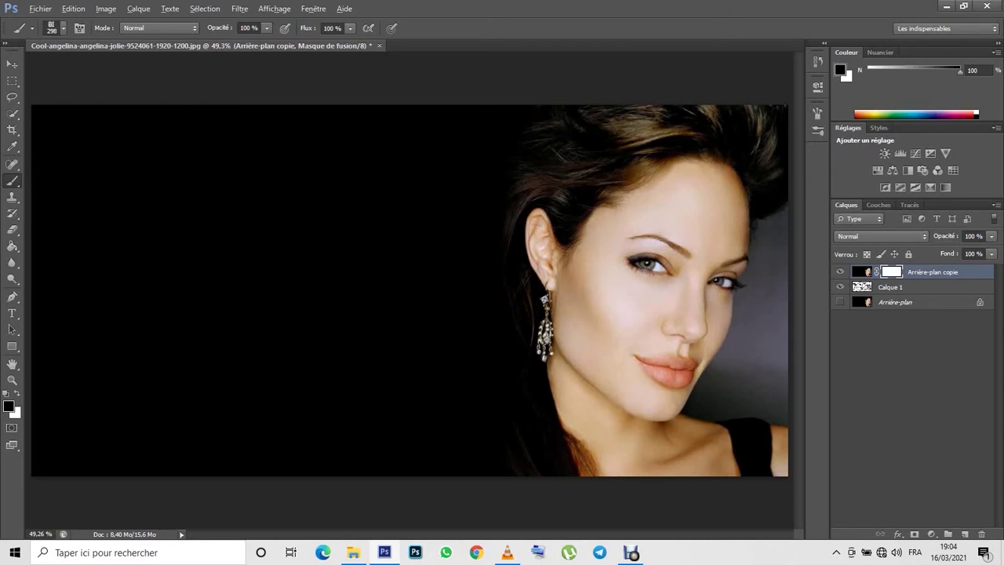
key(ctrl+i)
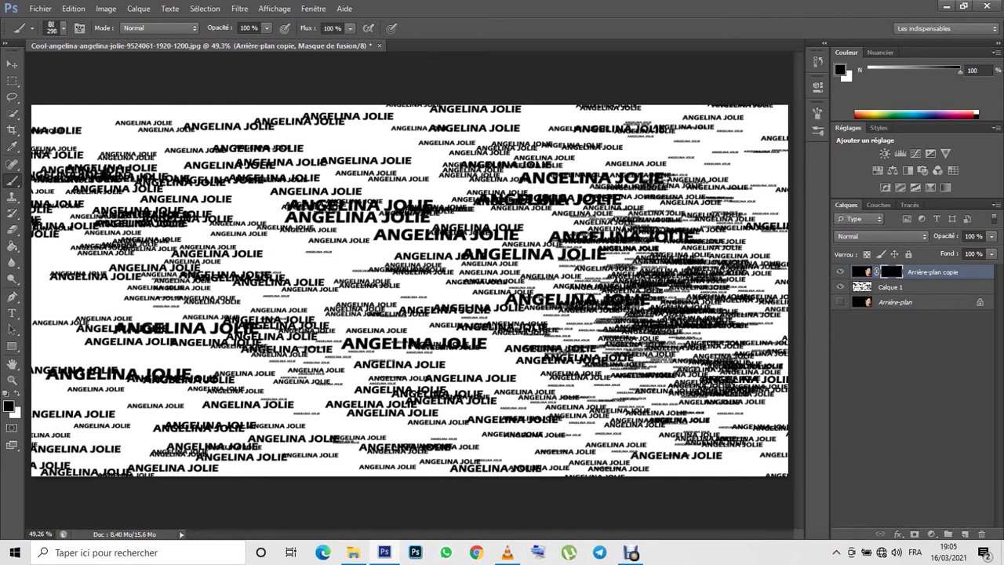
Paint white on the mask with the name brush to reveal the face on the right
key(x)
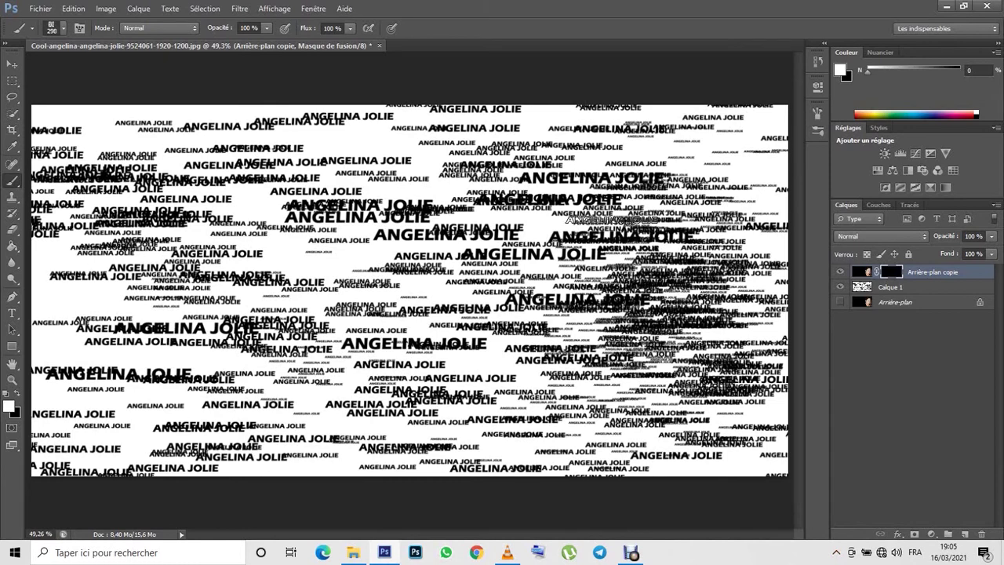
mouse_move(610, 220)
mouse_down()
mouse_move(627, 199)
mouse_move(651, 239)
mouse_move(647, 319)
mouse_move(643, 298)
mouse_move(655, 364)
mouse_move(619, 337)
mouse_move(605, 382)
mouse_move(631, 391)
mouse_move(621, 349)
mouse_move(641, 343)
mouse_move(658, 386)
mouse_move(619, 323)
mouse_move(626, 349)
mouse_move(660, 390)
mouse_move(661, 355)
mouse_up()
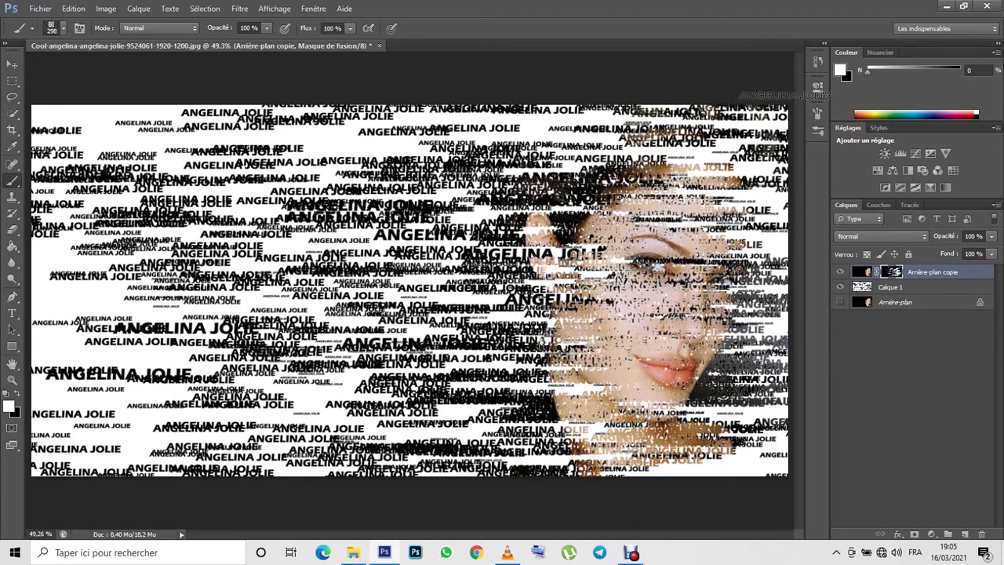
click(817, 113)
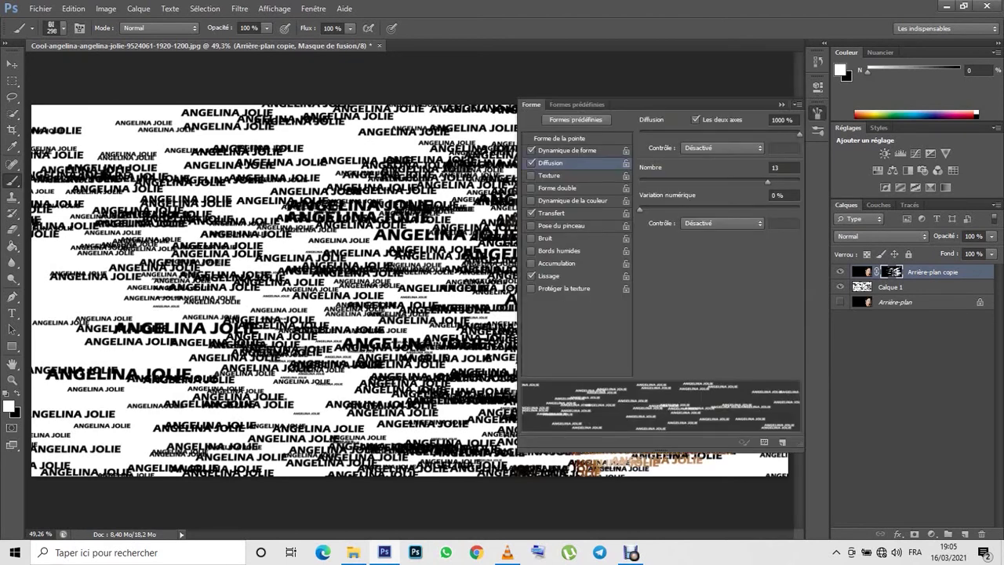
Lower the brush scatter count from 13 to 10
drag(768, 182, 737, 182)
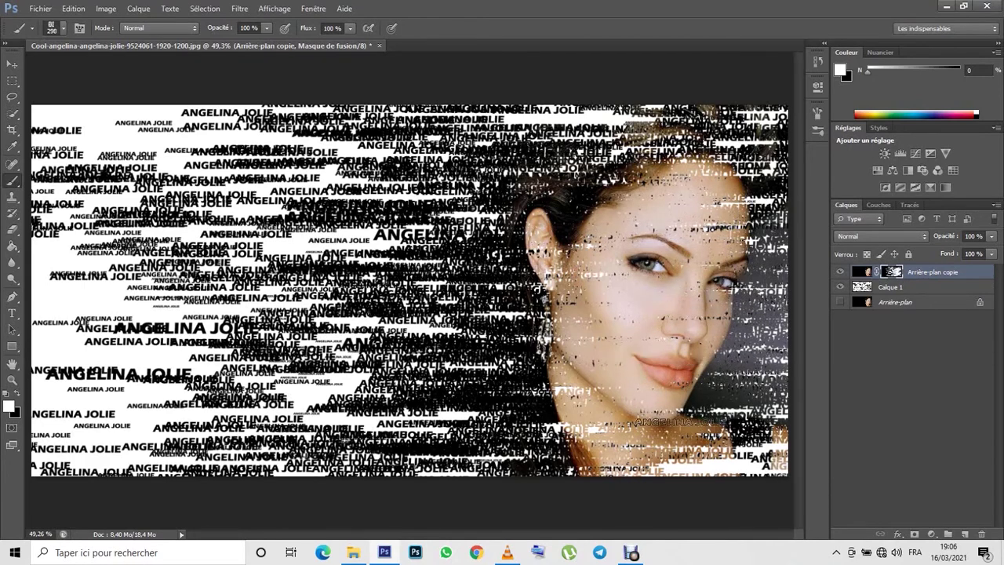
Paint white on the mask over the neck, shoulder and top of the hair
drag(718, 463, 684, 454)
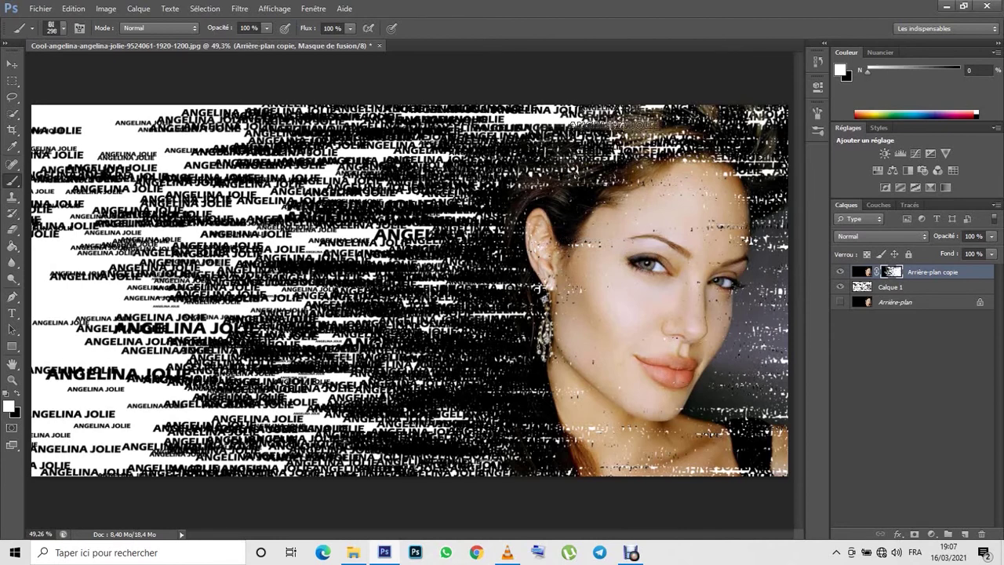
drag(616, 107, 742, 116)
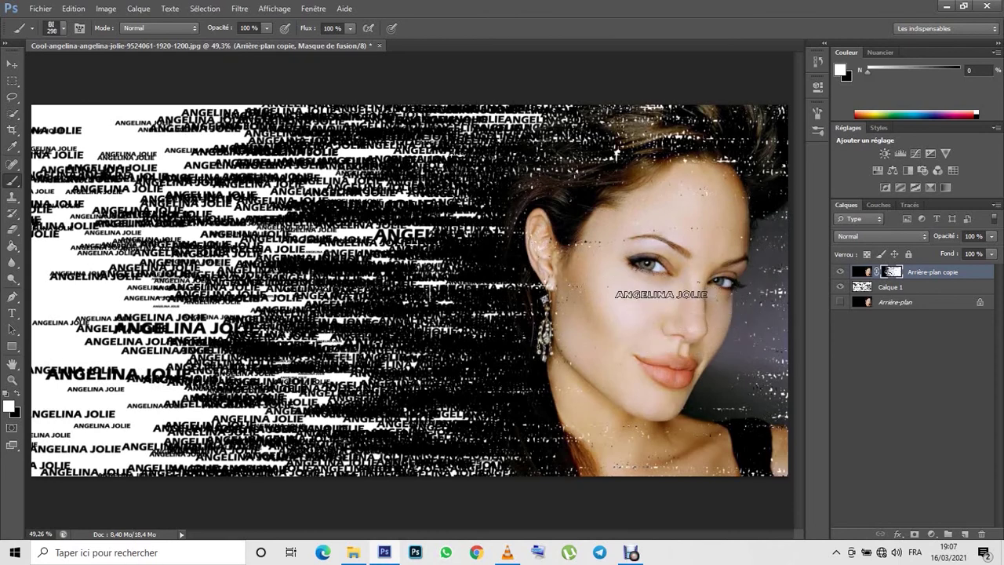
Switch the brush from a 2500 px preset to a soft round 185 px tip
right_click(669, 282)
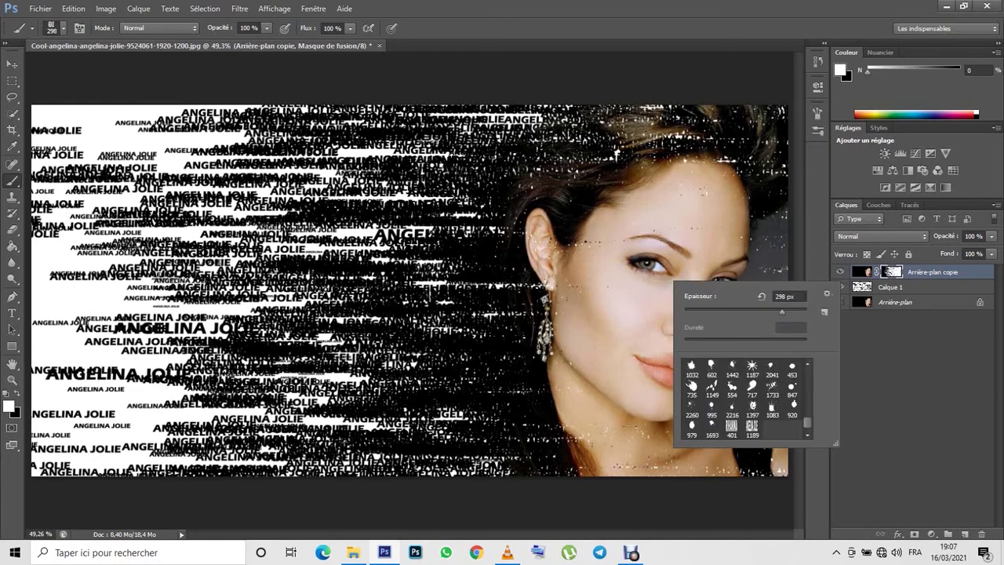
scroll(745, 400, up, 1)
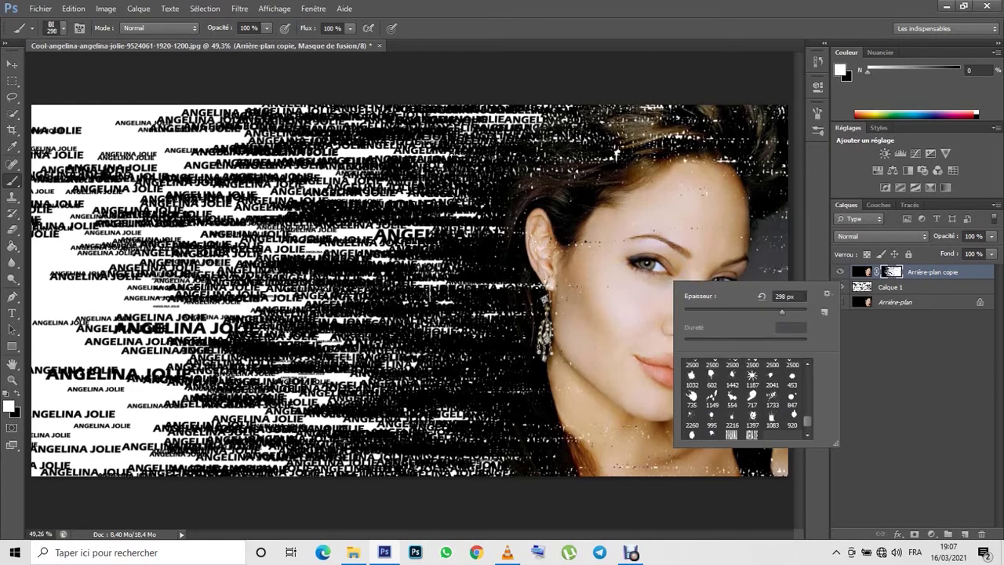
double_click(792, 366)
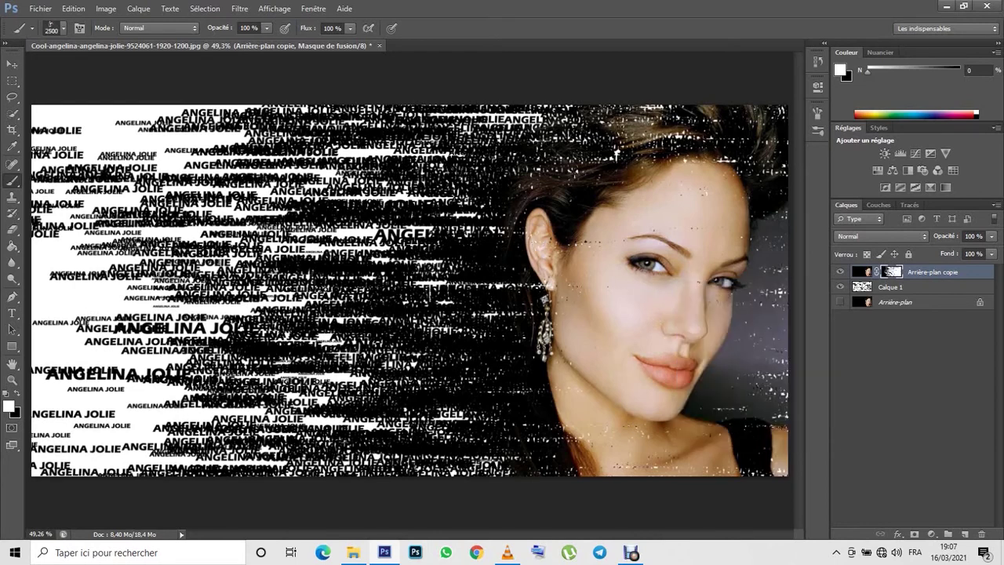
right_click(706, 345)
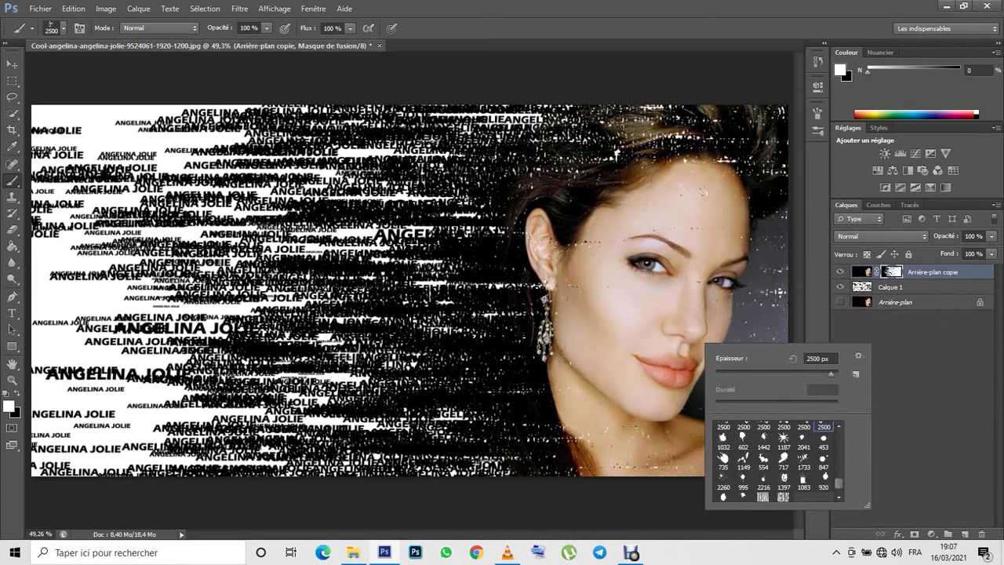
scroll(776, 462, up, 2)
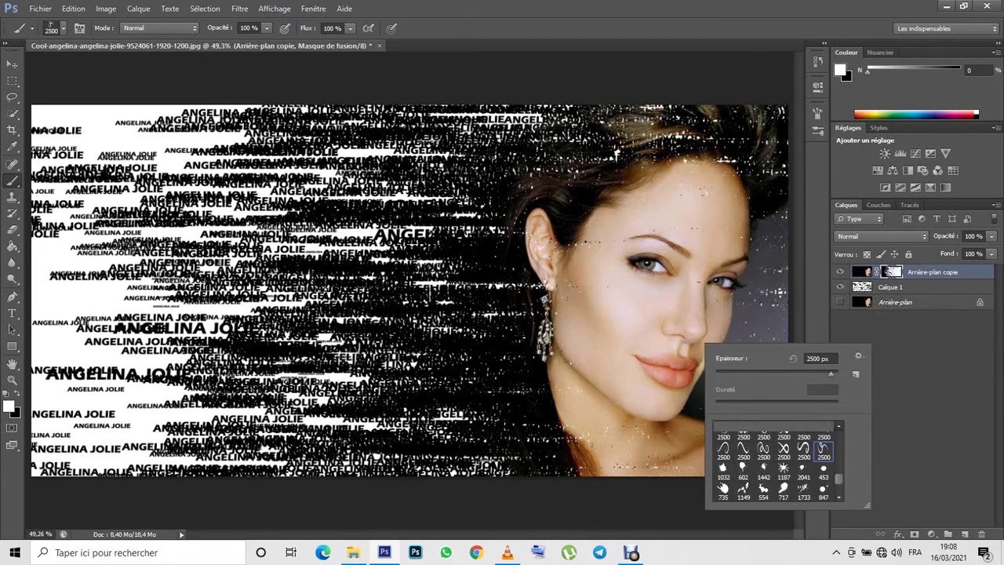
scroll(776, 463, up, 2)
scroll(777, 463, up, 2)
scroll(777, 463, up, 2)
scroll(777, 463, up, 2)
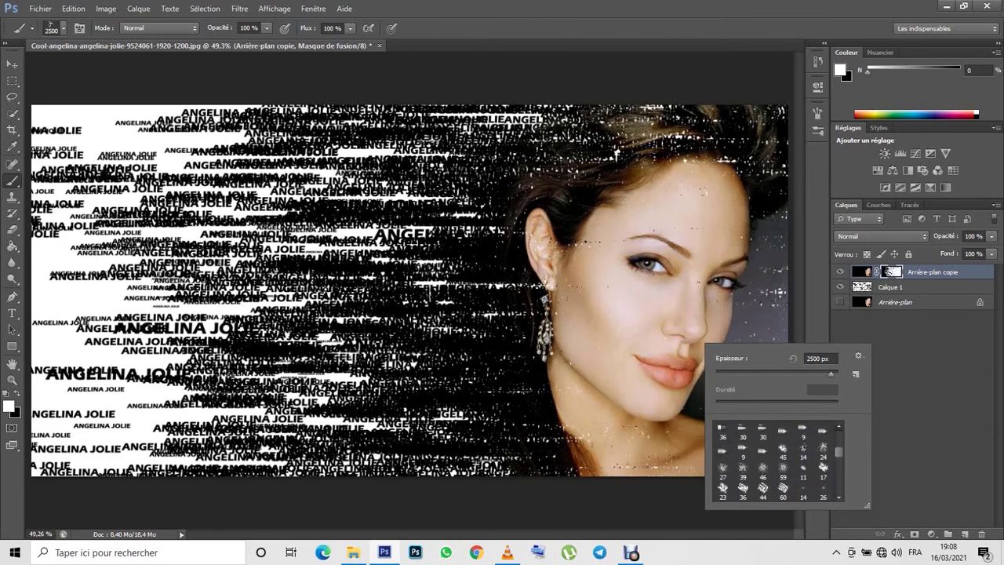
scroll(777, 463, up, 1)
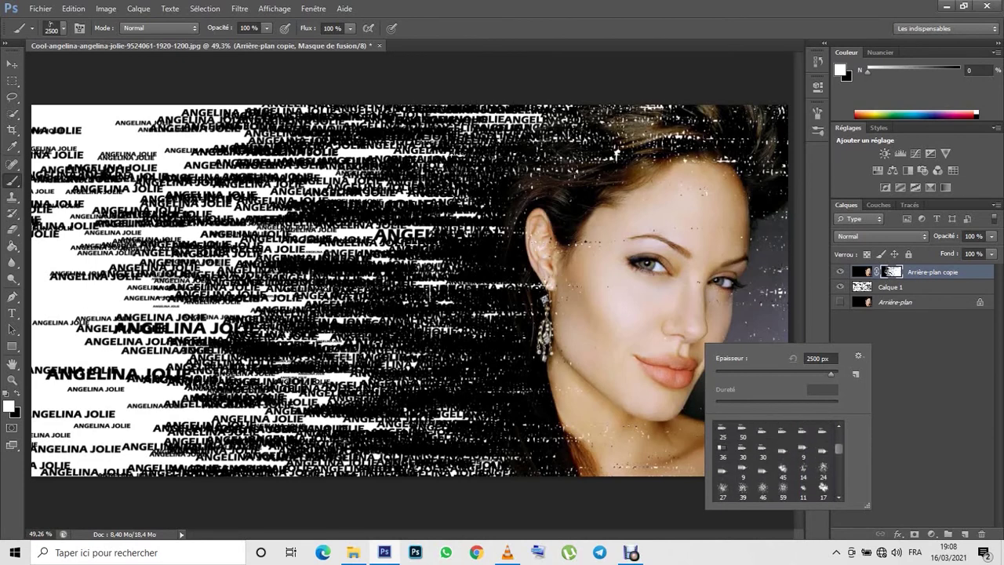
scroll(776, 462, up, 1)
scroll(776, 463, up, 1)
scroll(776, 463, up, 1)
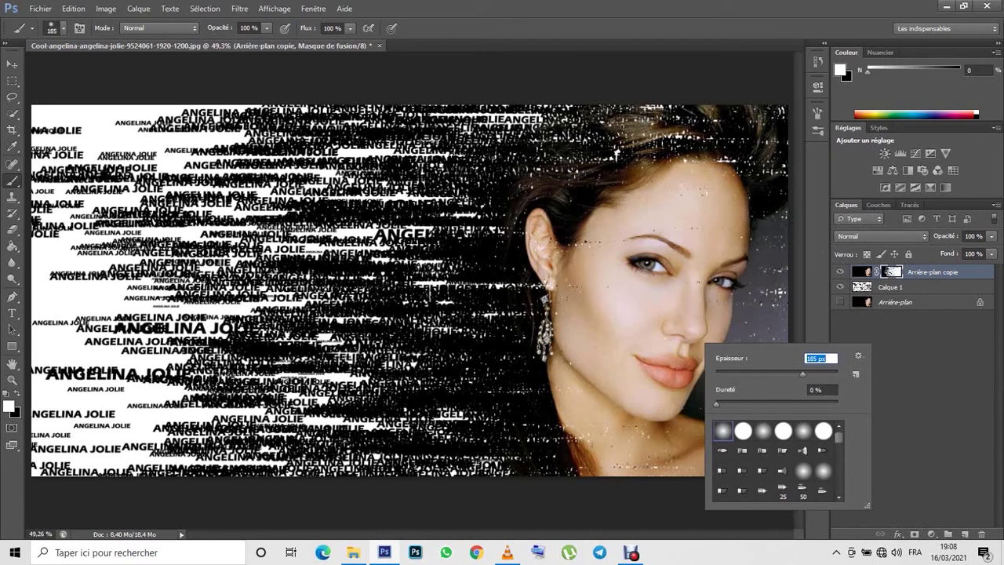
key(Return)
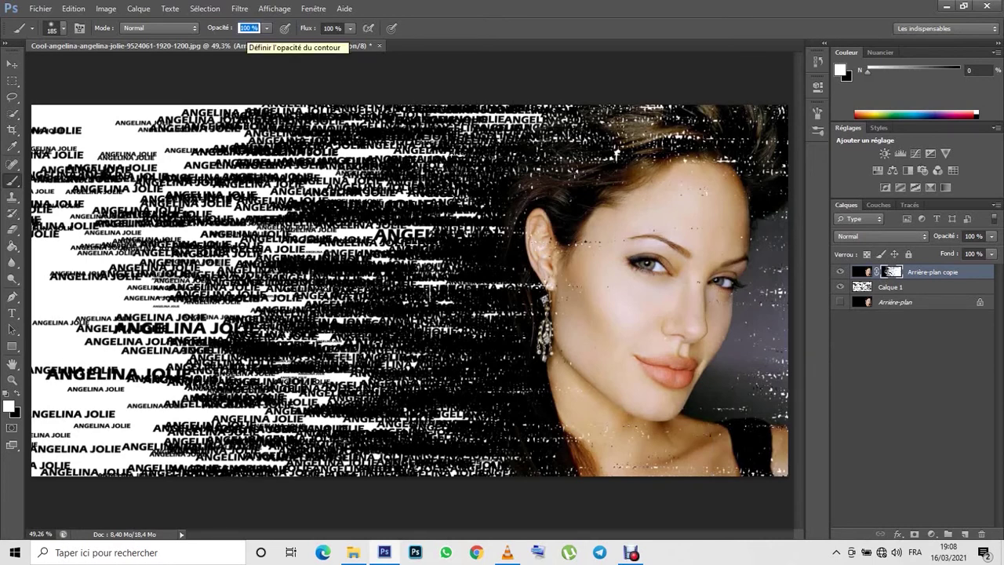
Set the mask brush opacity to 5%, then change it to 50%
click(246, 27)
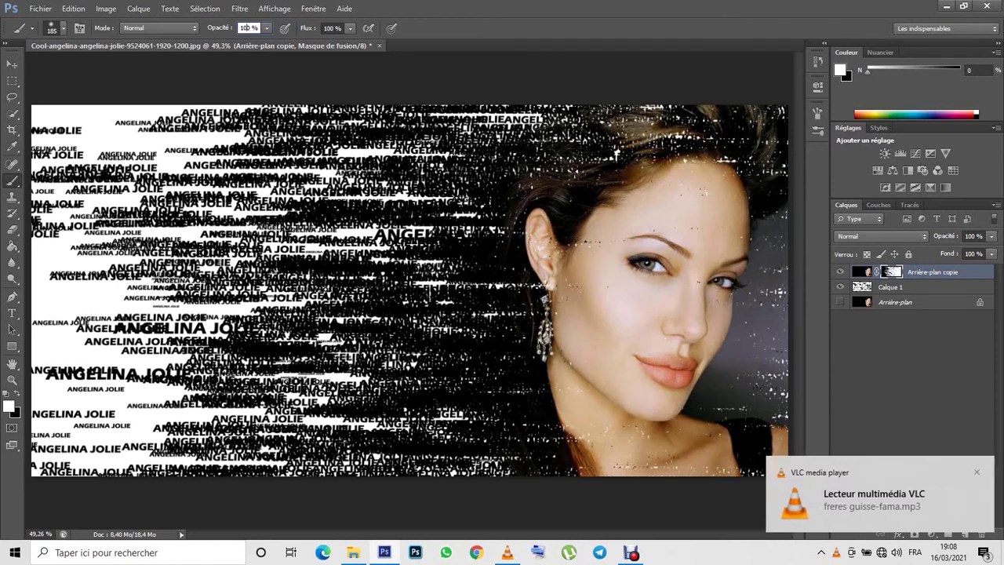
key(Return)
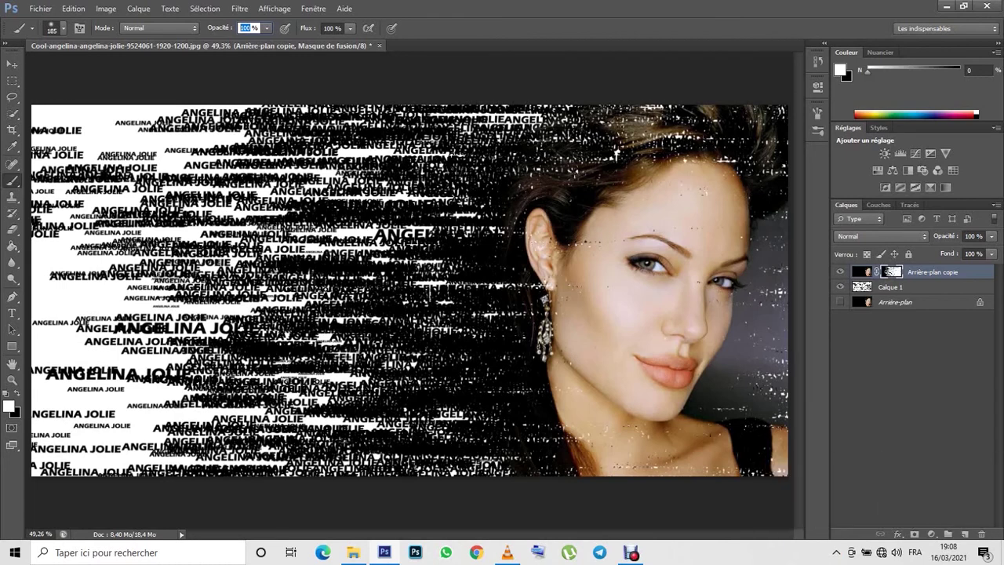
text(5)
key(Return)
text(5)
text(0)
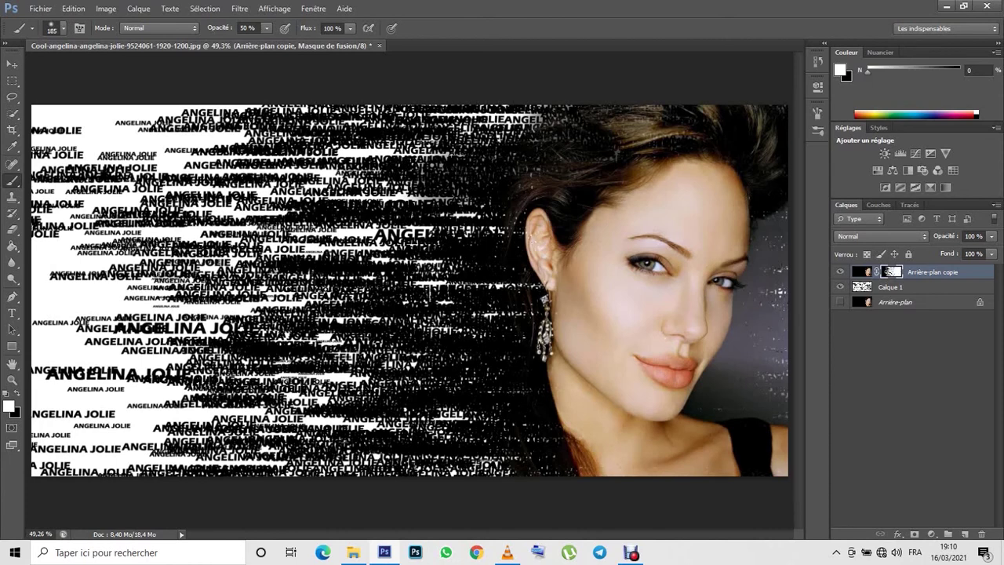
Switch to the Move tool, target the photo's pixels instead of its mask, and bring VLC forward
key(v)
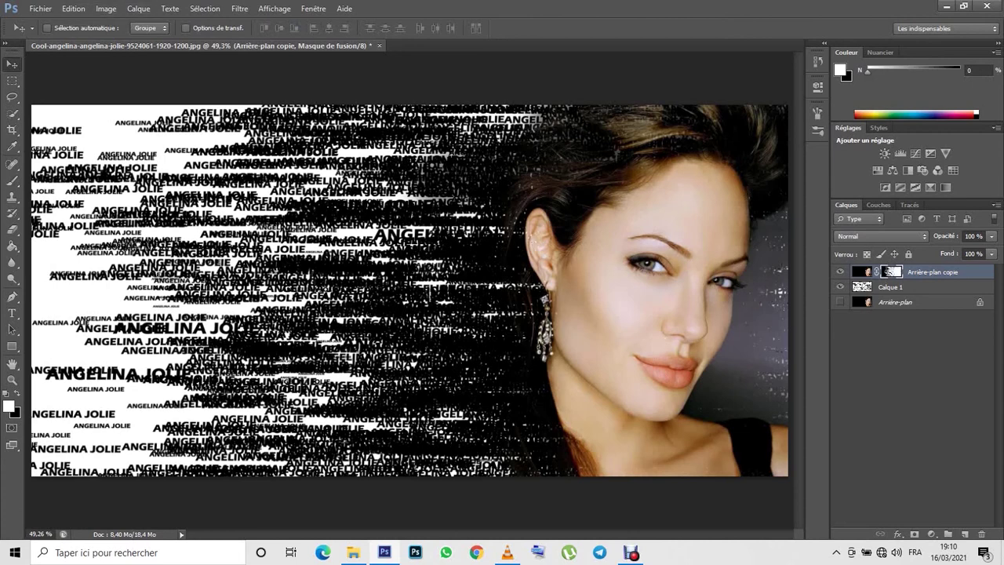
key(ctrl+2)
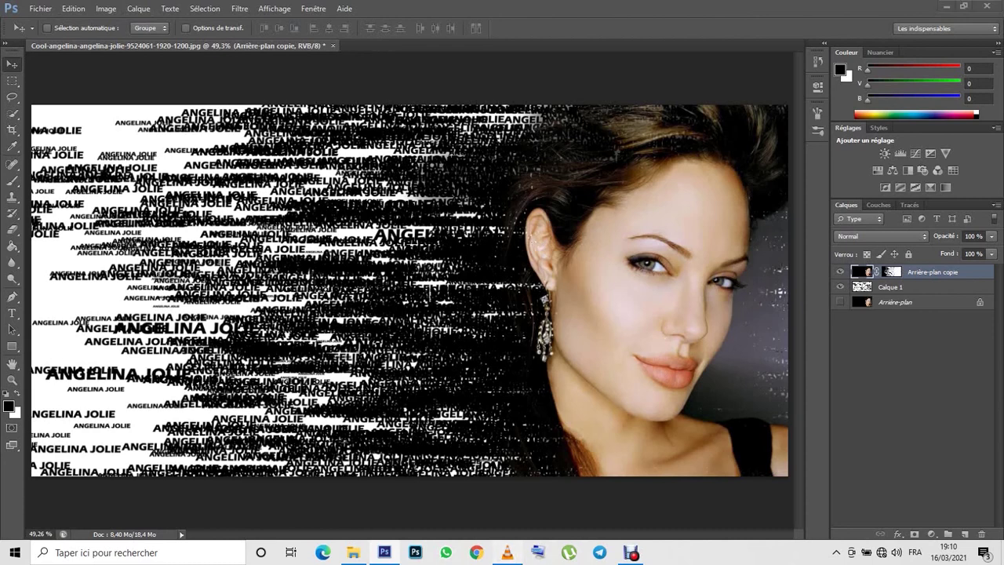
click(507, 552)
Raise the VLC music volume to 70% and return to the Photoshop image
key(ctrl+Up)
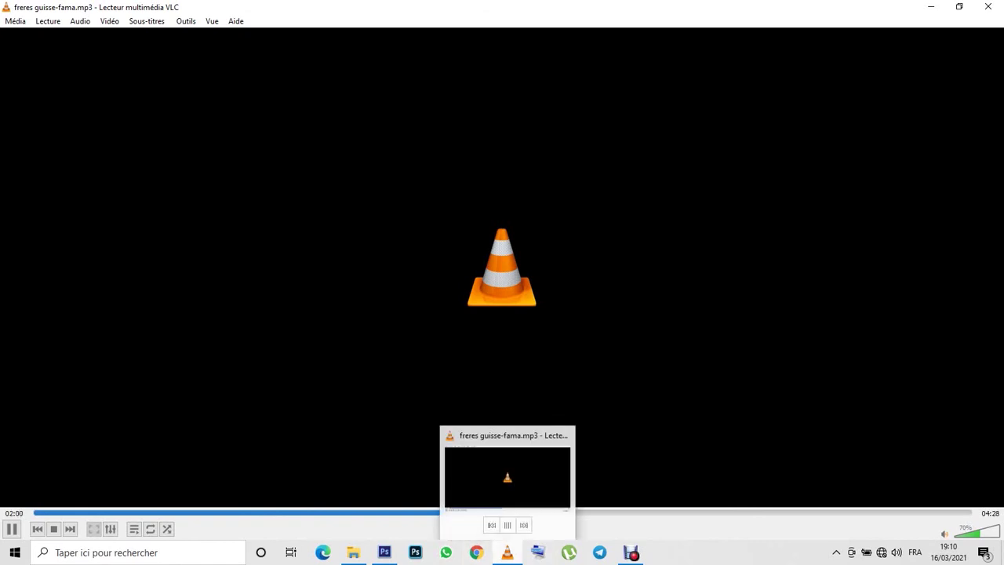
click(384, 552)
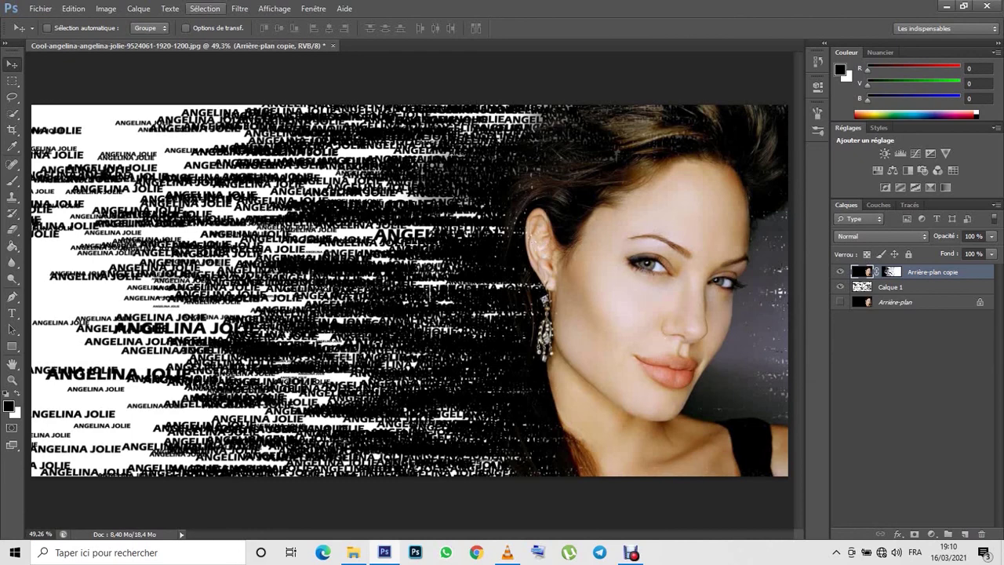
click(74, 9)
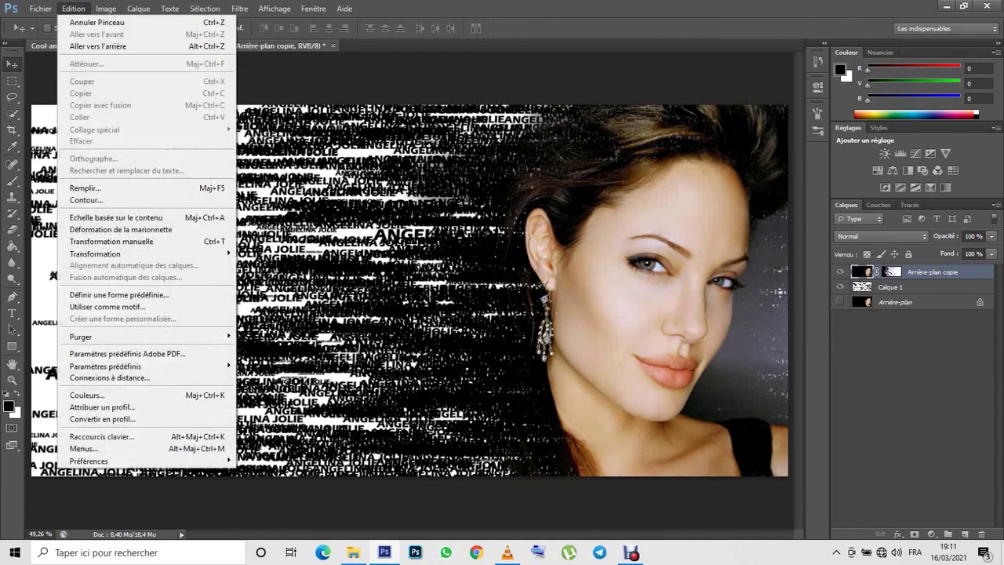
mouse_move(106, 9)
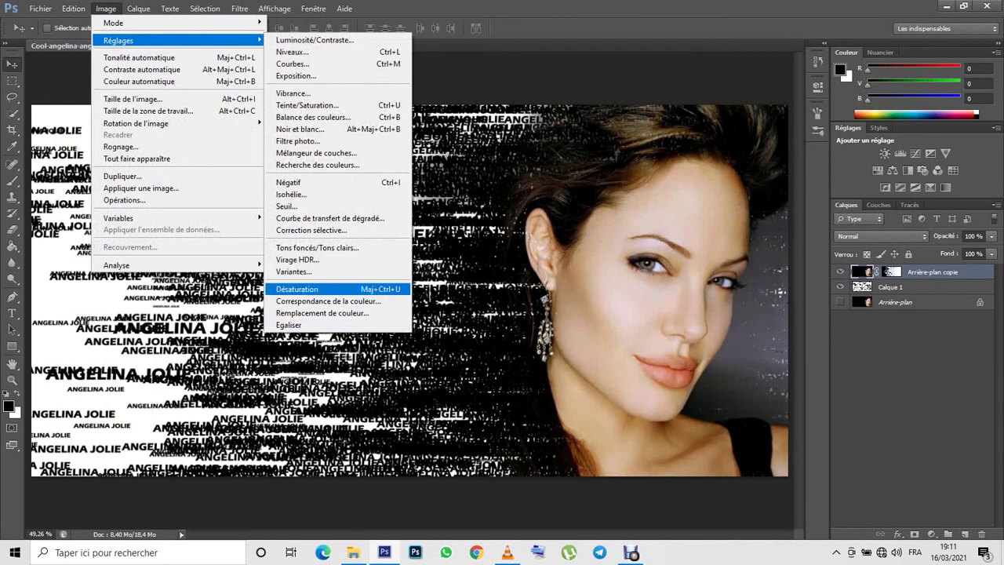
click(298, 288)
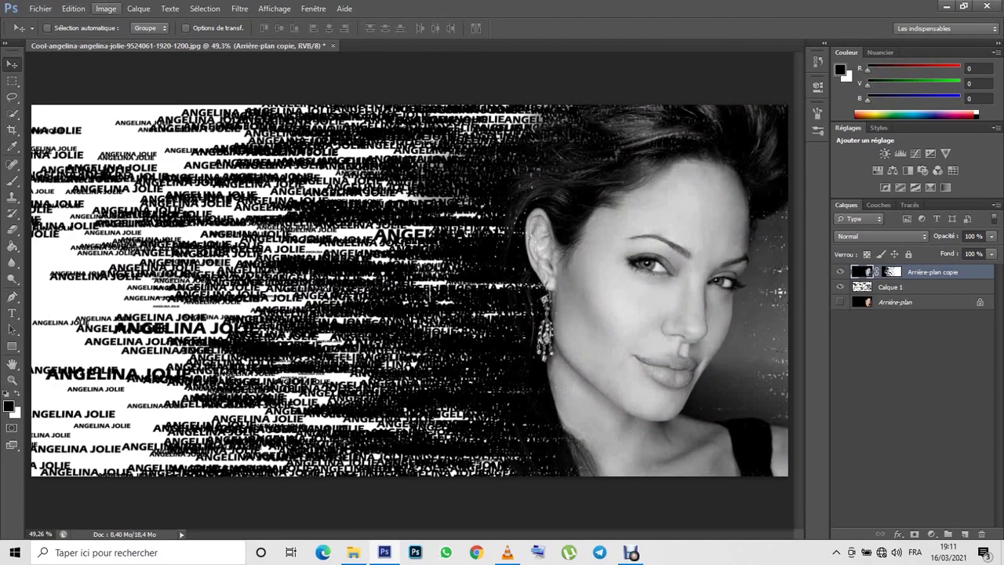
click(73, 9)
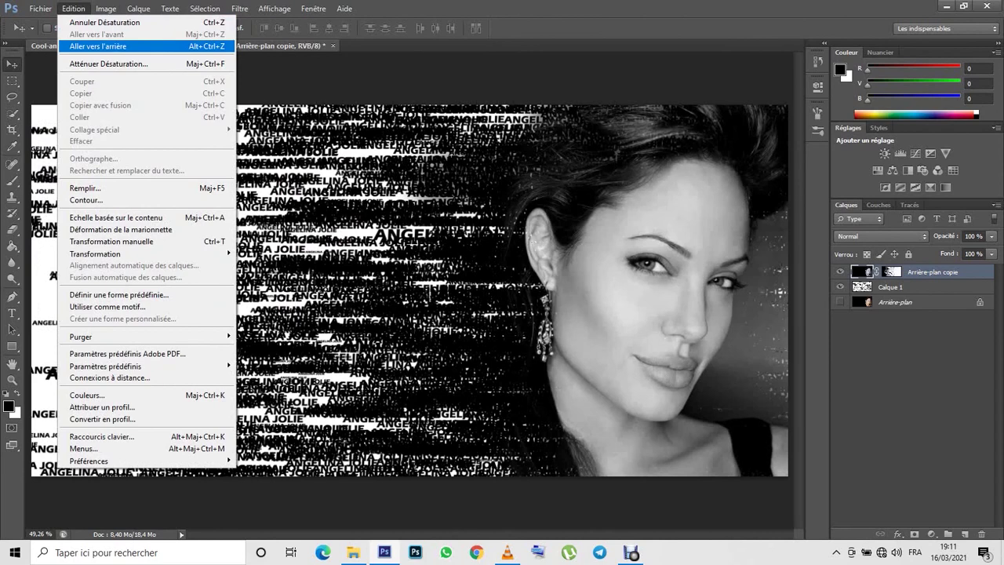
click(99, 46)
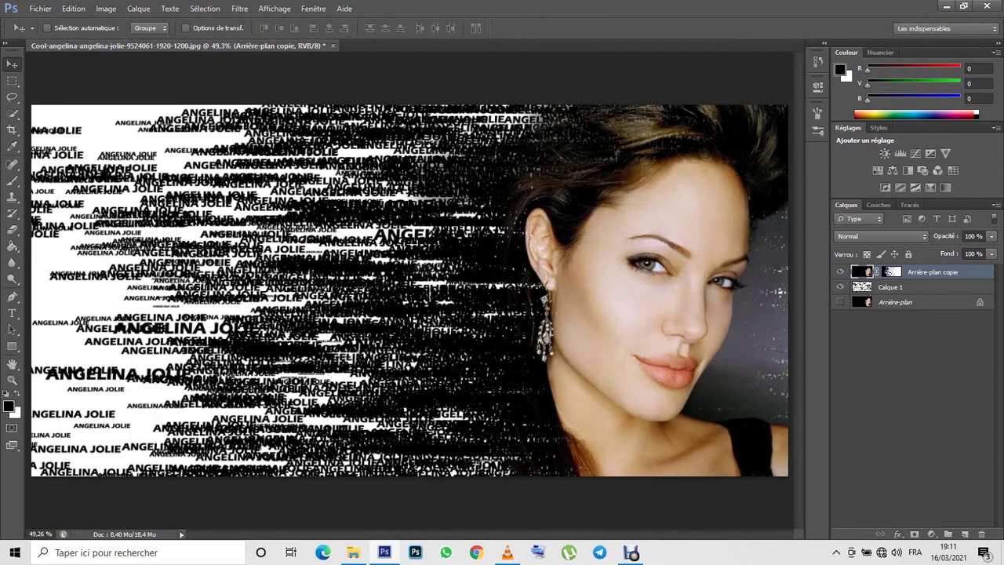